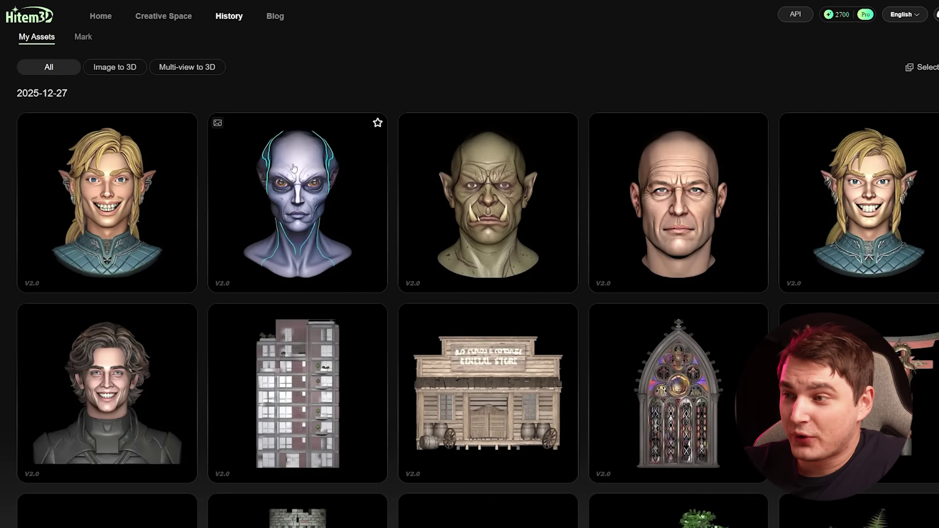
Look through the previously generated 3D models in the asset history
scroll(316, 174, "down", 6)
scroll(317, 174, "down", 15)
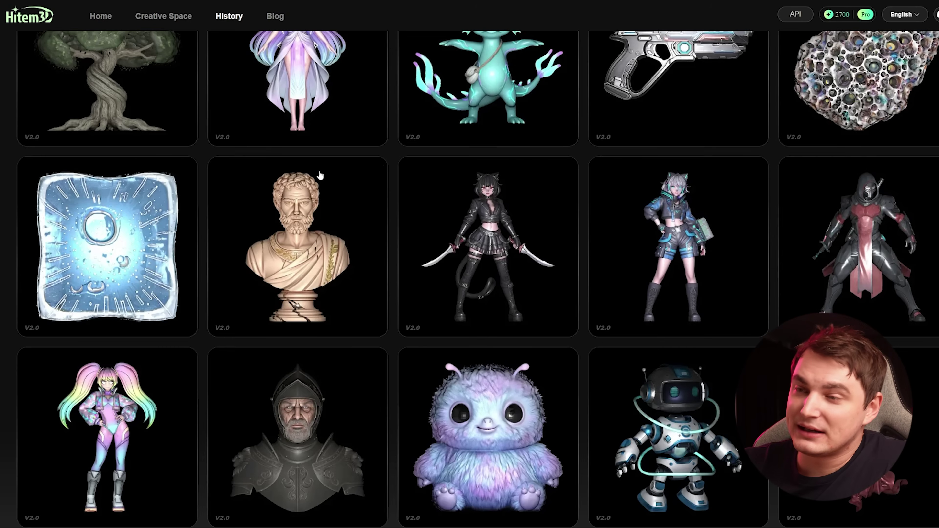
scroll(344, 188, "down", 1)
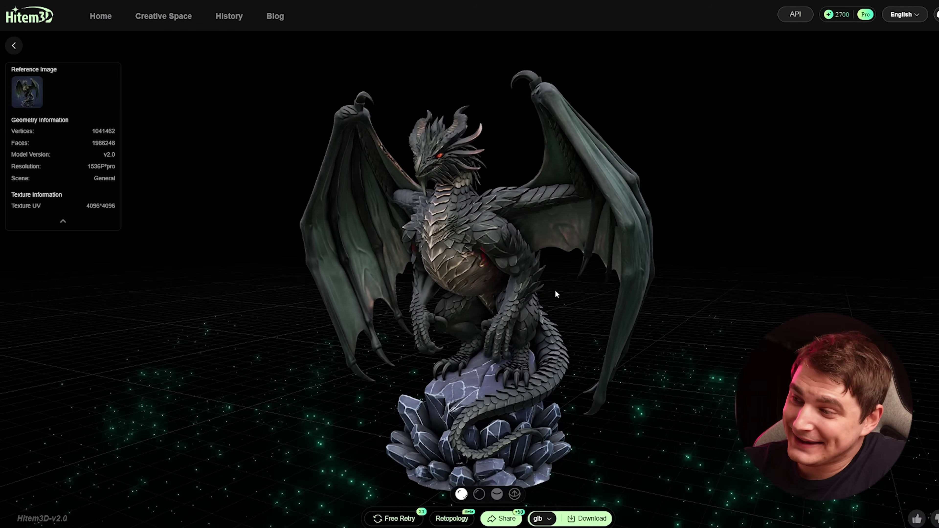
Inspect the textured dragon model up close, from its head and wings down to the crystal base
left_click_drag(555, 290, 538, 278)
scroll(445, 297, "up", 3)
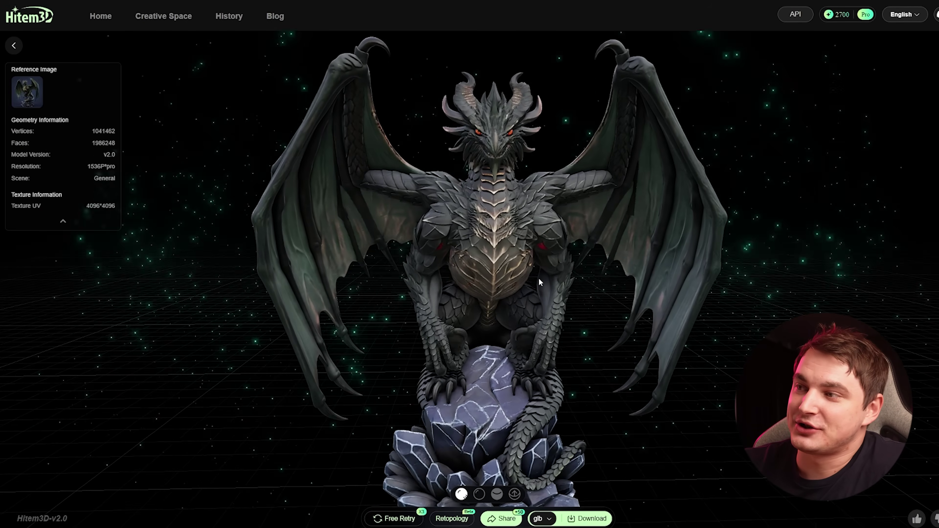
scroll(472, 244, "up", 3)
right_click_drag(470, 245, 452, 283)
mouse_move(452, 283)
left_mouse_down()
mouse_move(472, 280)
mouse_move(463, 277)
mouse_move(478, 266)
mouse_move(478, 246)
mouse_move(468, 277)
left_mouse_up()
right_click_drag(468, 277, 446, 175)
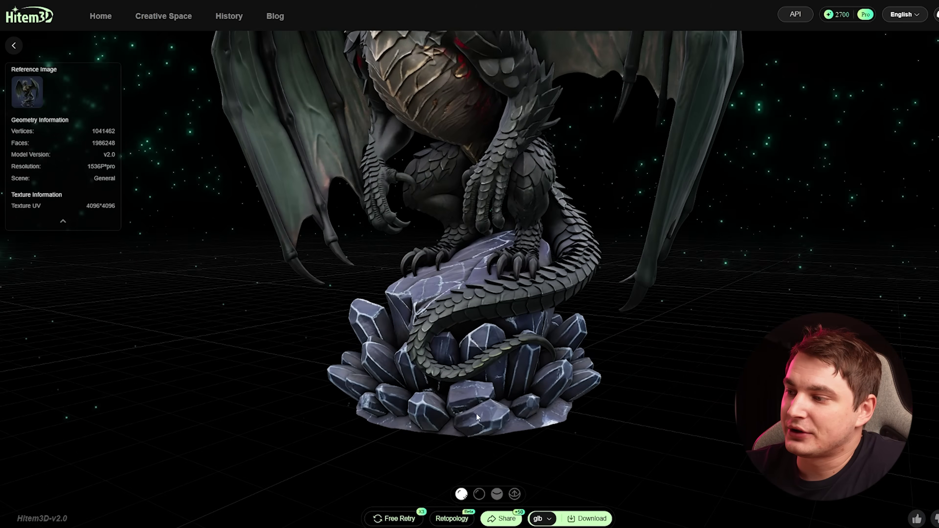
Show the dragon model without textures and examine its scale, wing and body geometry from several angles
left_click(477, 494)
right_click_drag(455, 200, 434, 305)
mouse_move(434, 305)
left_mouse_down()
mouse_move(379, 305)
mouse_move(444, 290)
left_mouse_up()
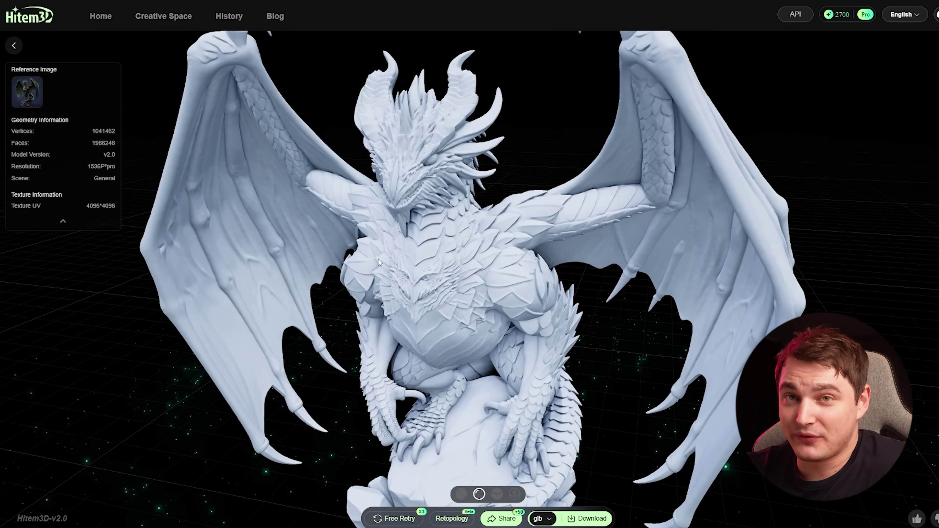
left_click_drag(377, 258, 370, 259)
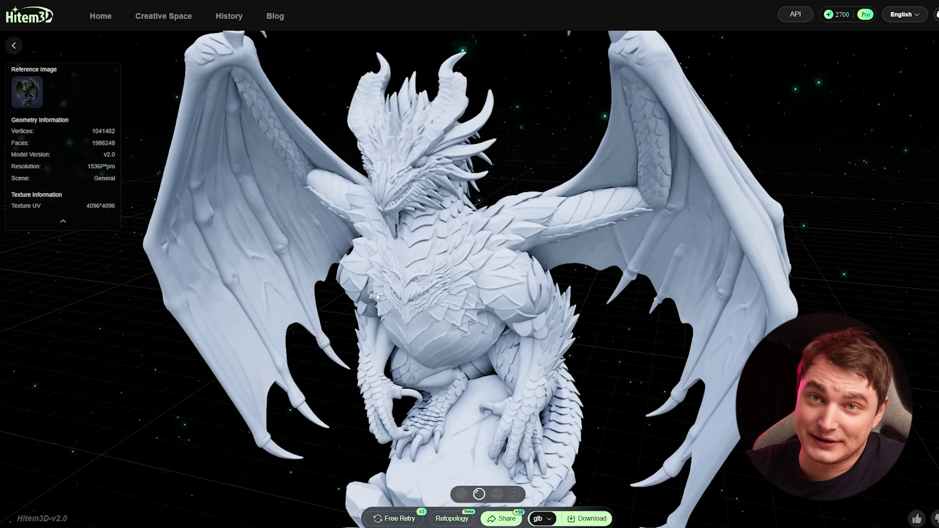
left_click_drag(398, 306, 416, 310)
scroll(418, 296, "down", 5)
left_click_drag(509, 285, 473, 292)
right_click_drag(475, 296, 481, 248)
mouse_move(481, 248)
left_mouse_down()
mouse_move(491, 238)
mouse_move(493, 259)
left_mouse_up()
scroll(493, 272, "up", 3)
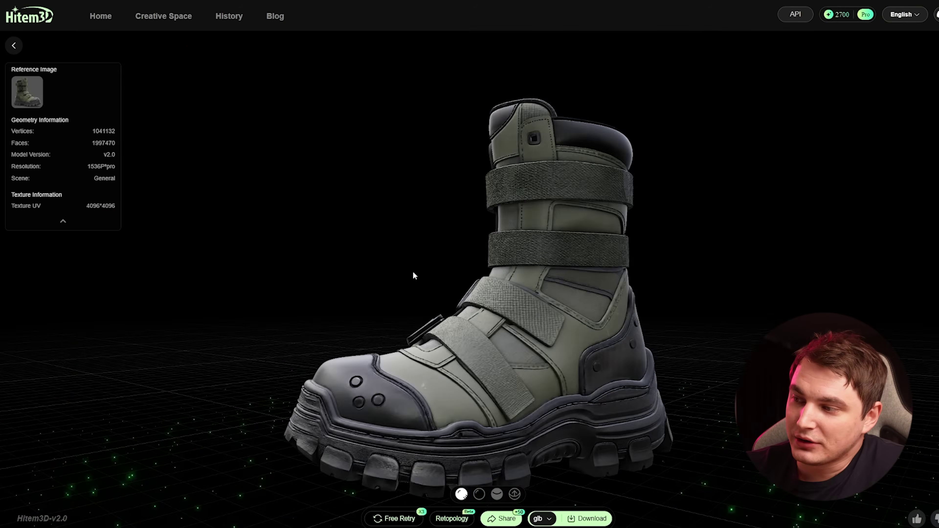
Examine the combat boot model from all sides, including the untextured tread geometry of its sole
left_click_drag(413, 276, 672, 235)
scroll(363, 275, "down", 1)
scroll(454, 277, "up", 3)
scroll(453, 274, "down", 3)
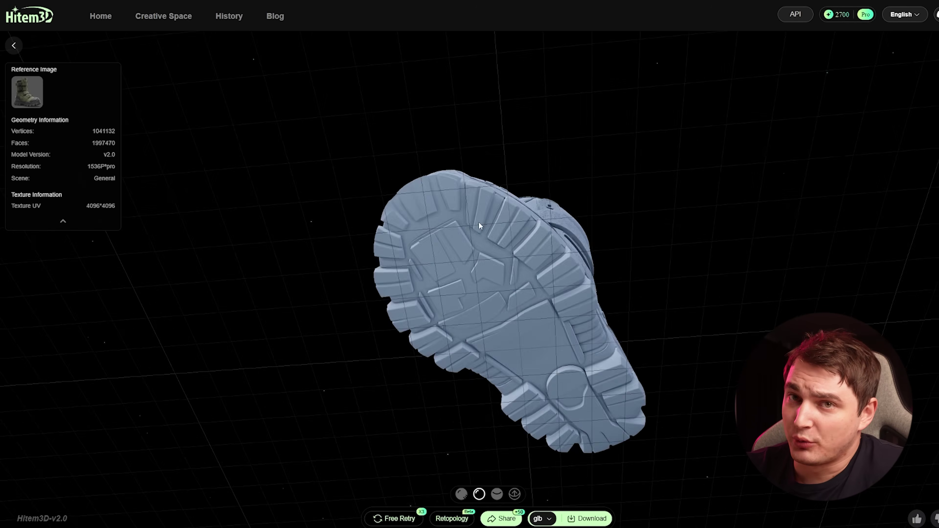
left_click_drag(478, 221, 417, 245)
left_click_drag(540, 219, 541, 251)
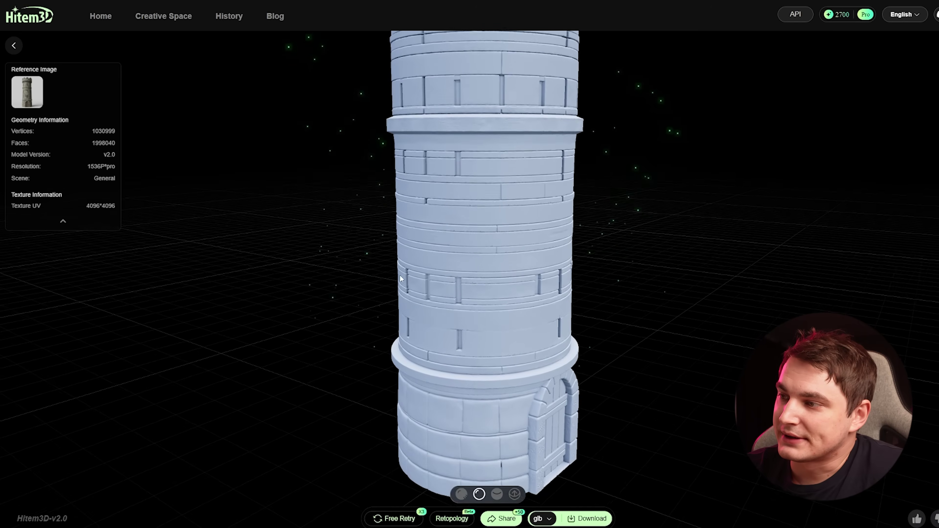
Examine the untextured stone tower model and return to the asset history
mouse_move(446, 229)
left_mouse_down()
mouse_move(397, 230)
mouse_move(533, 230)
mouse_move(461, 243)
mouse_move(493, 340)
mouse_move(493, 371)
mouse_move(450, 311)
mouse_move(458, 177)
mouse_move(449, 231)
mouse_move(422, 189)
mouse_move(441, 289)
mouse_move(445, 200)
mouse_move(361, 131)
mouse_move(451, 225)
left_mouse_up()
key("alt+Left")
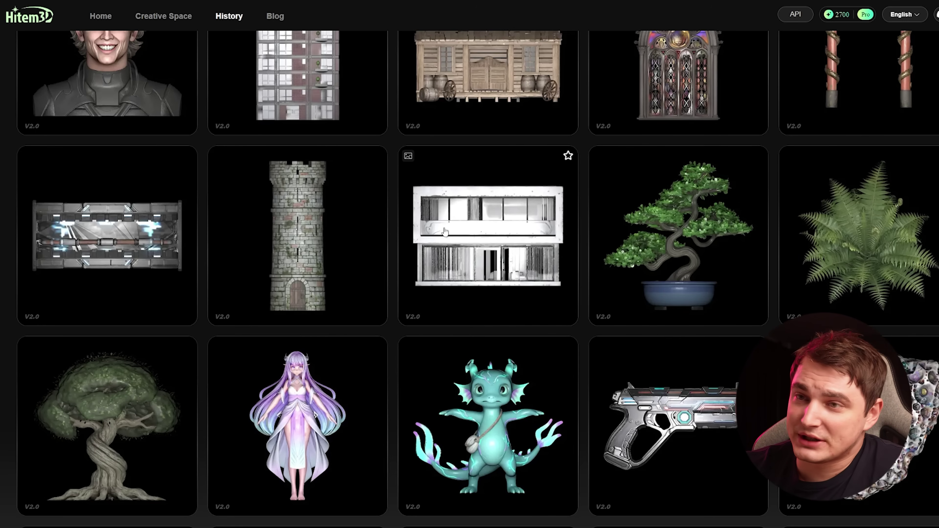
Find and open the furry antennaed creature model in the history and inspect its fur
scroll(444, 231, "down", 2)
scroll(407, 240, "down", 9)
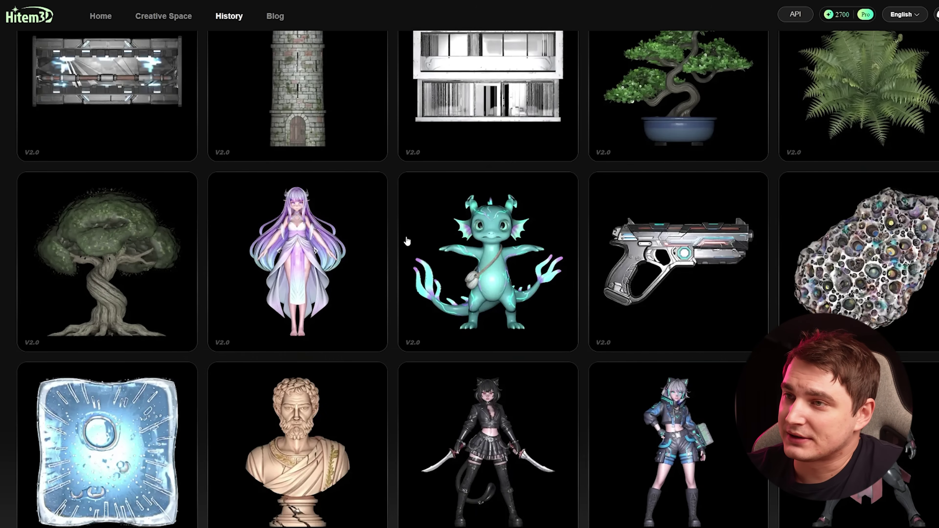
left_click(463, 373)
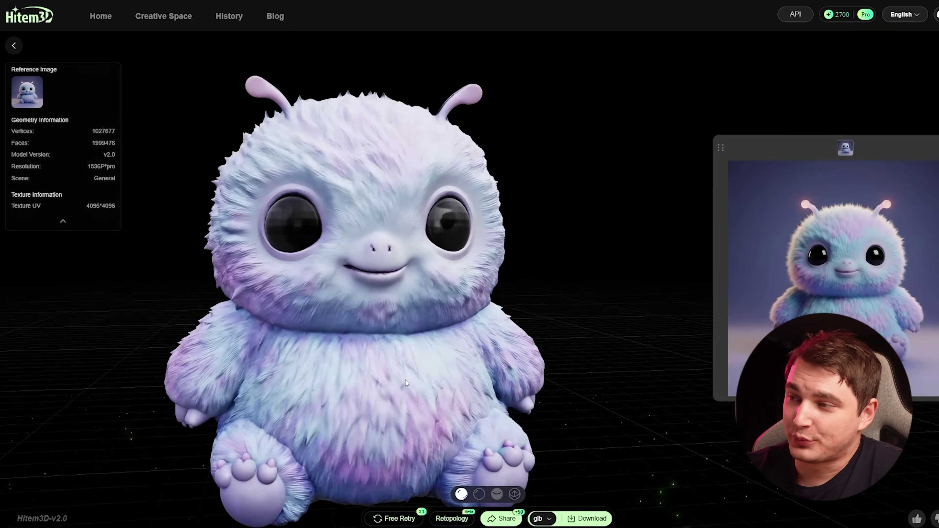
left_click_drag(464, 381, 368, 193)
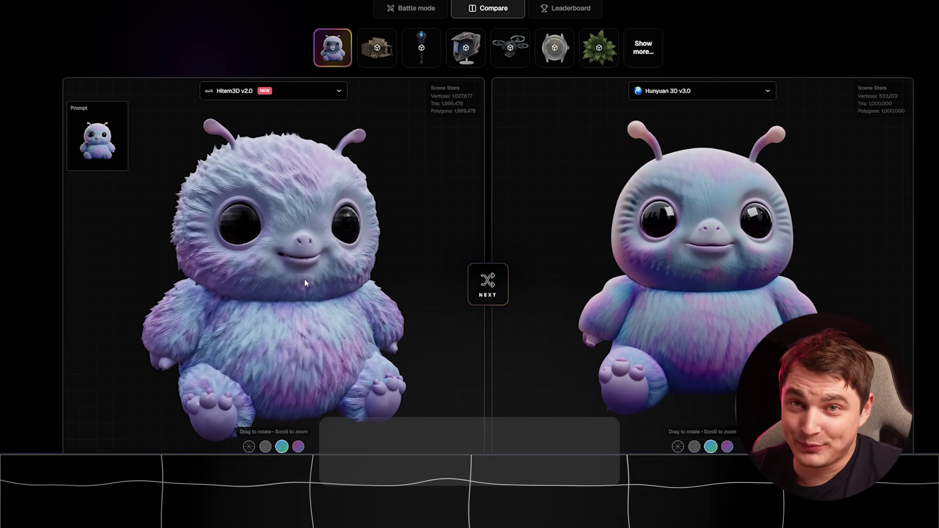
Compare the Hitem3D v2.0 furry creature with the Hunyuan 3D v3.0 and TRELLIS.2 versions and view the prompt image
mouse_move(295, 279)
left_mouse_down()
mouse_move(368, 283)
mouse_move(284, 284)
mouse_move(404, 284)
mouse_move(308, 289)
left_mouse_up()
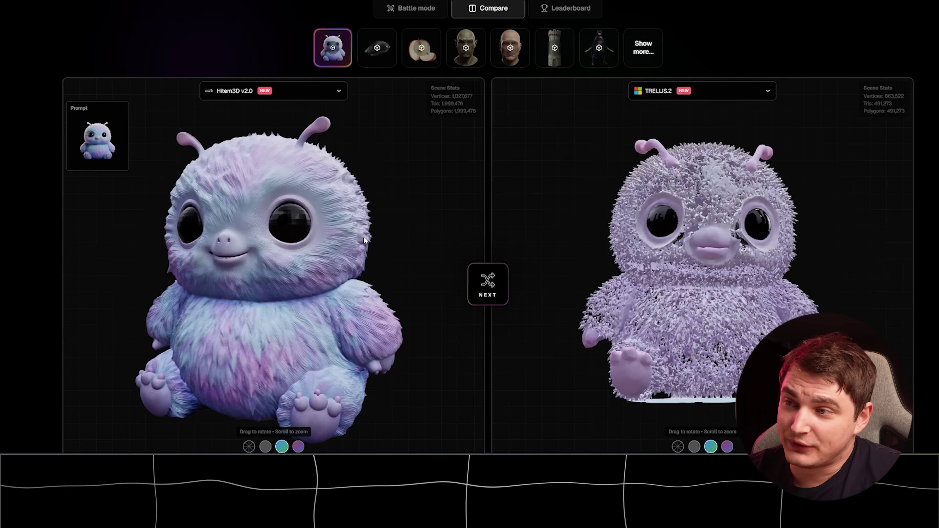
scroll(482, 227, "down", 1)
left_click_drag(684, 208, 730, 212)
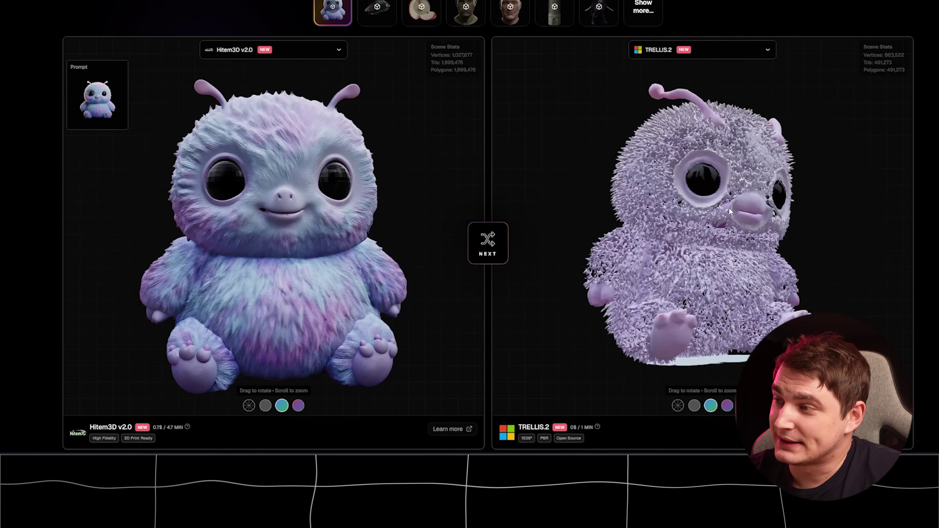
left_click_drag(632, 219, 746, 167)
left_click(115, 115)
scroll(436, 252, "up", 2)
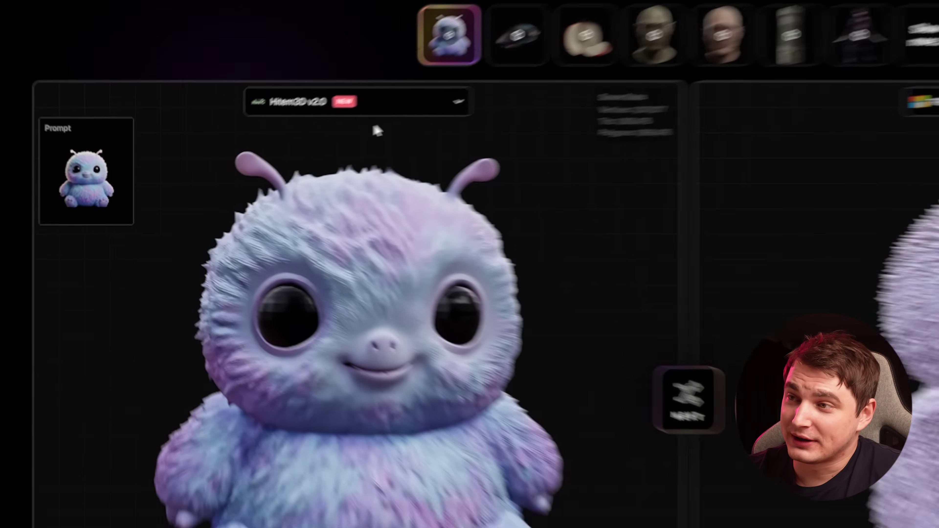
Look through the list of 3D generators that can replace TRELLIS.2 in the comparison
left_click(288, 136)
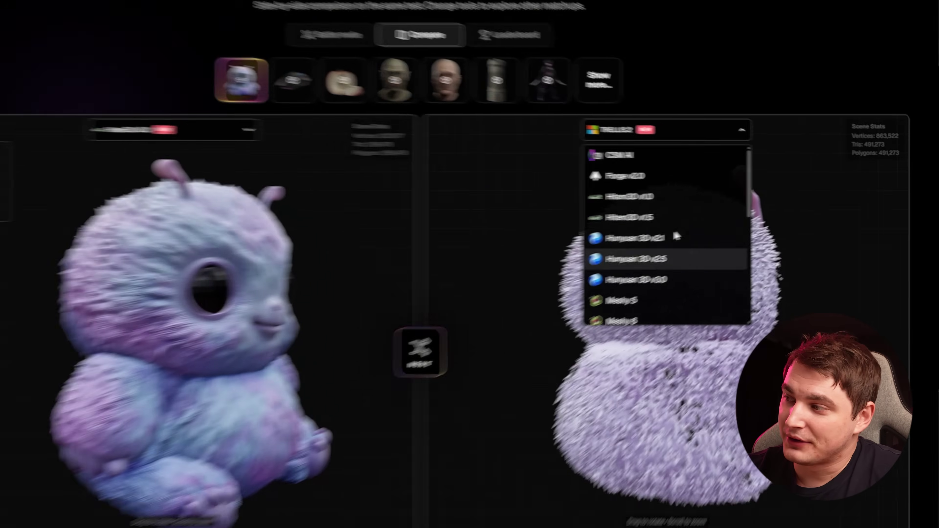
scroll(675, 249, "down", 10)
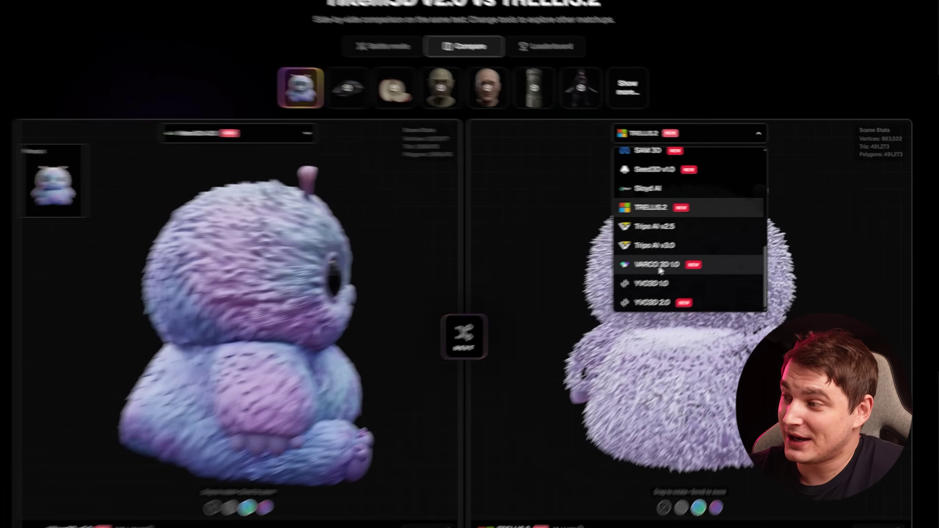
left_click(443, 345)
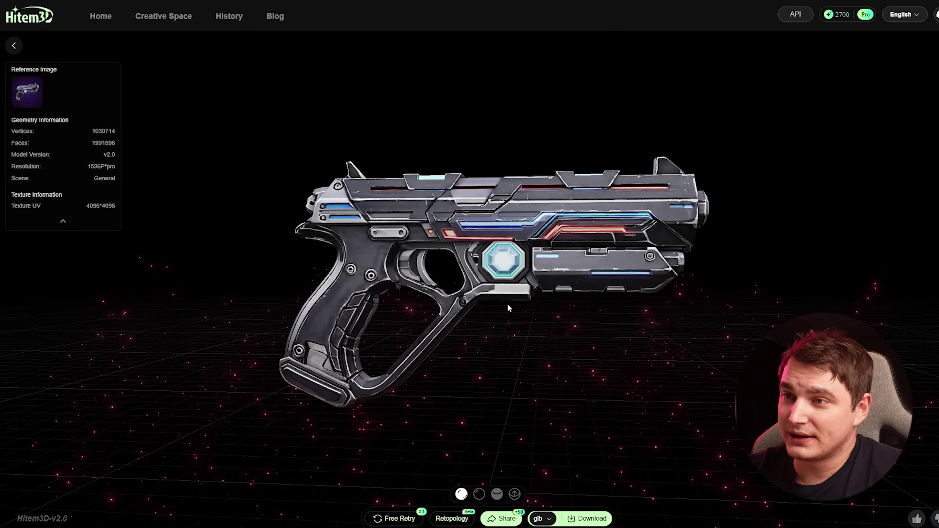
Inspect the textured sci-fi pistol model and browse further through the asset history
left_click_drag(522, 297, 547, 263)
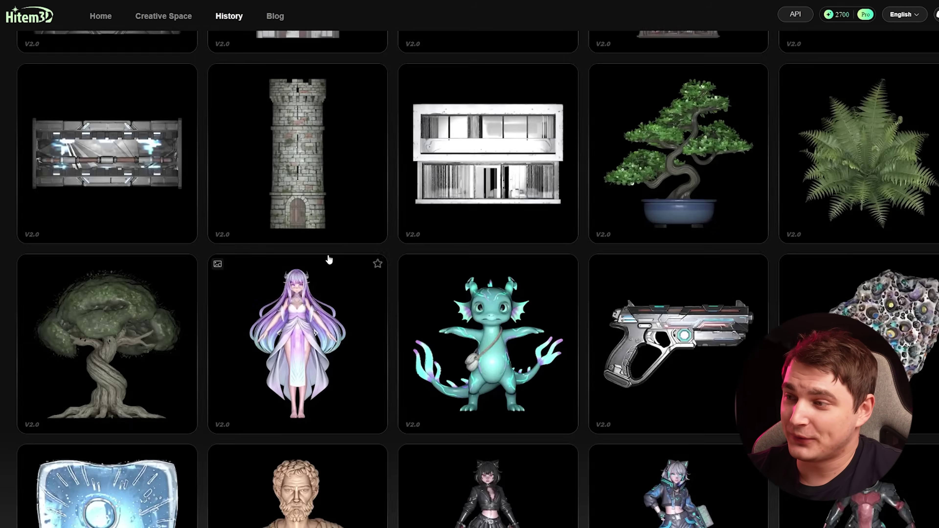
scroll(328, 259, "down", 10)
scroll(333, 271, "up", 4)
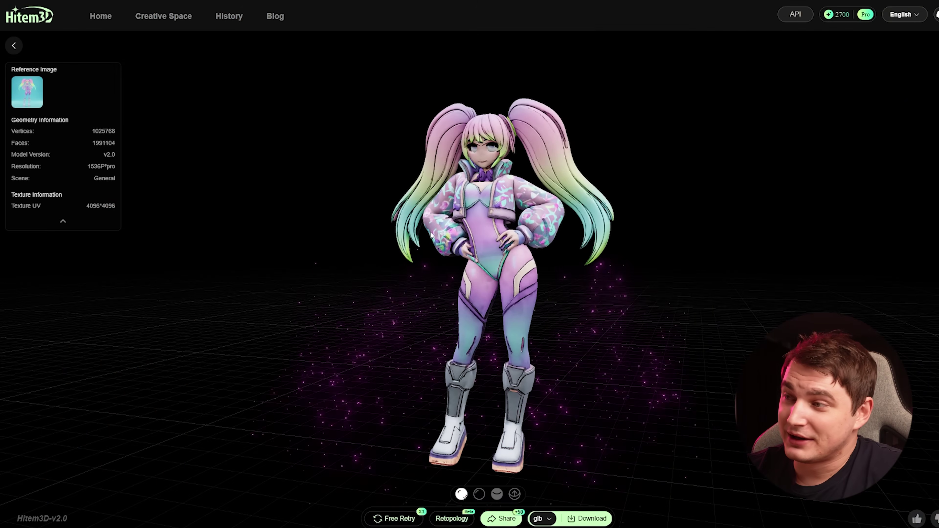
Inspect the twin-tailed anime character and compare its Hitem3D v2.0 and v1.5 versions up close
left_click_drag(429, 231, 353, 254)
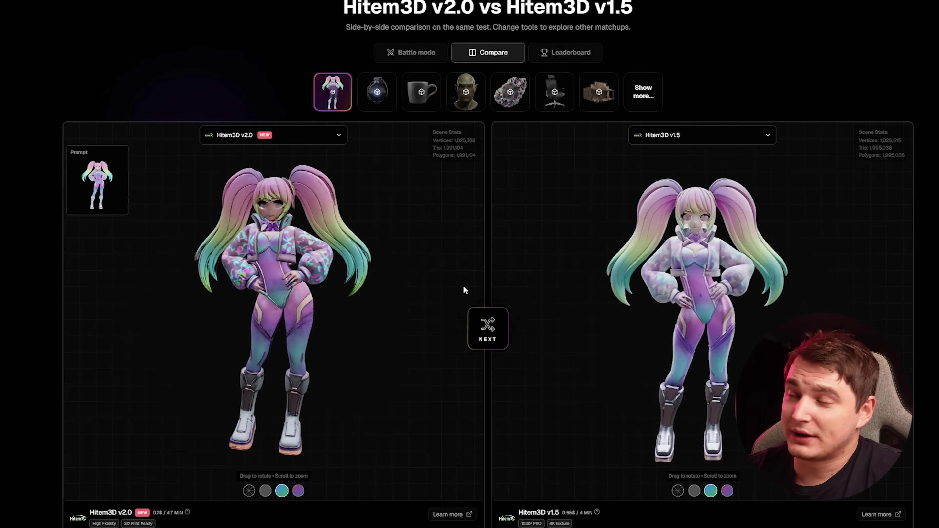
right_click_drag(682, 268, 679, 255)
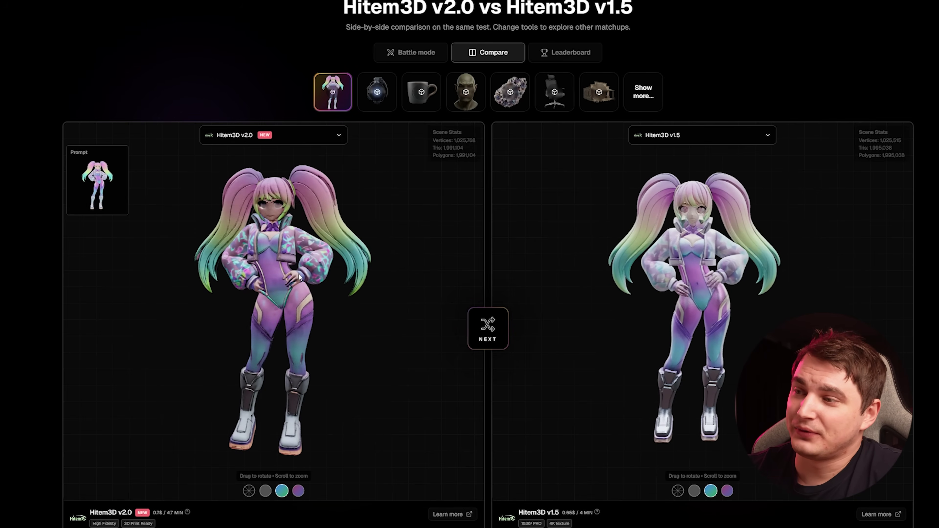
scroll(362, 344, "up", 3)
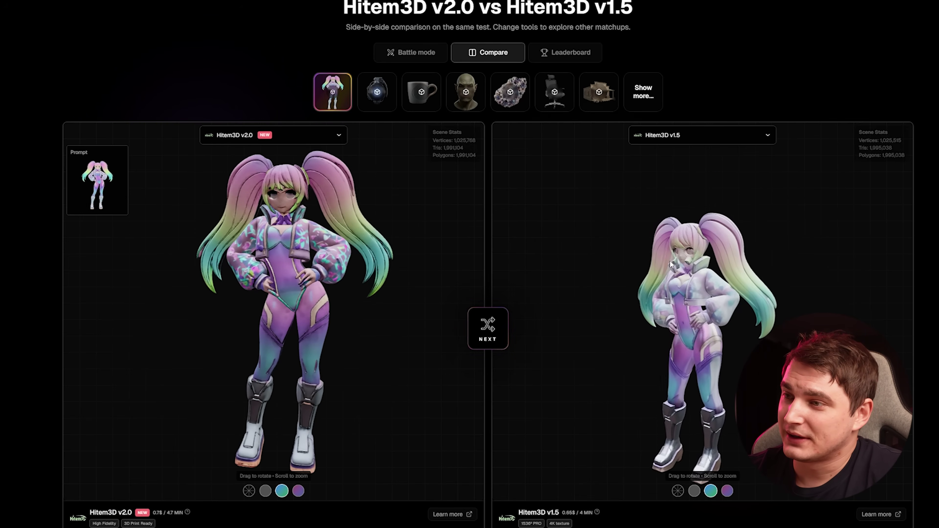
scroll(670, 259, "up", 5)
scroll(669, 258, "down", 5)
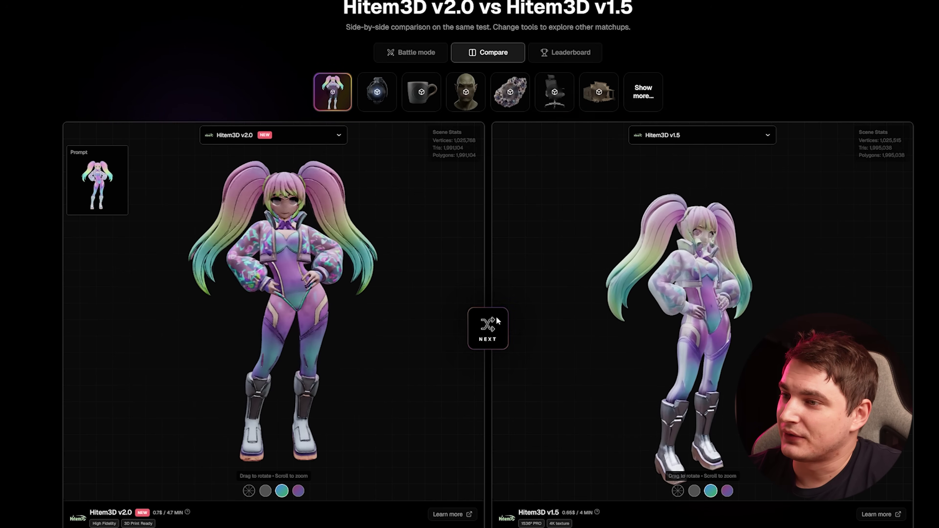
left_click_drag(388, 312, 235, 317)
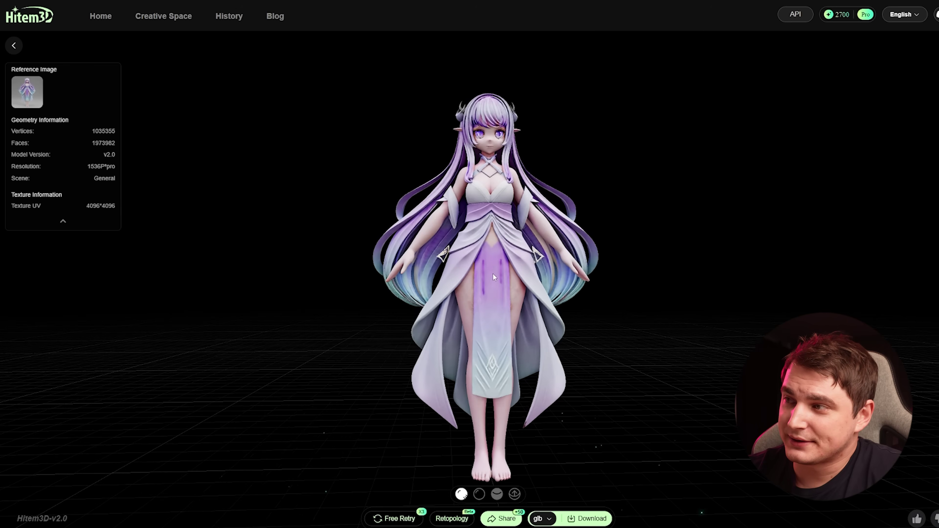
Examine the textured purple-haired elf character up close from slightly different angles
left_click_drag(494, 273, 424, 254)
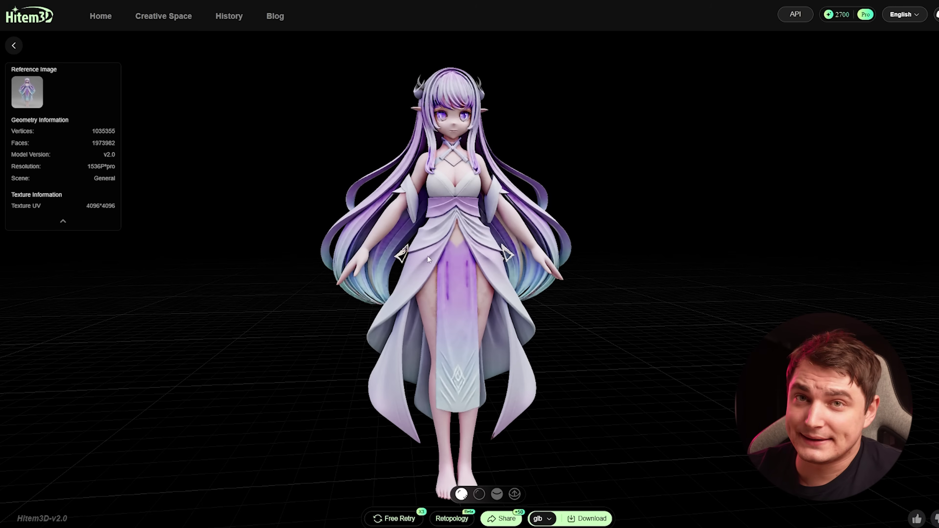
scroll(381, 225, "up", 5)
left_click_drag(399, 219, 428, 222)
right_click_drag(428, 222, 461, 282)
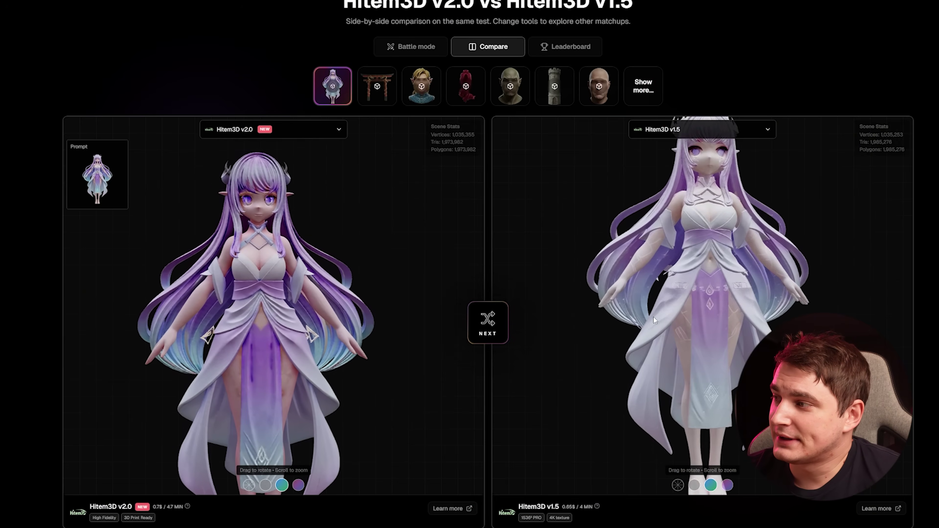
Compare the Hitem3D v2.0 and v1.5 versions of the purple-haired elf from the front and back
left_click_drag(263, 243, 240, 276)
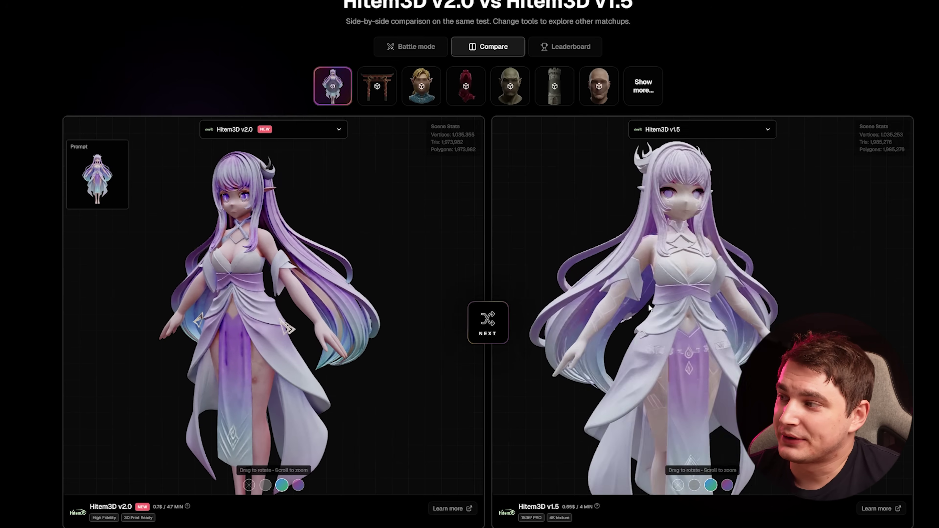
mouse_move(266, 312)
left_mouse_down()
mouse_move(317, 296)
mouse_move(263, 323)
left_mouse_up()
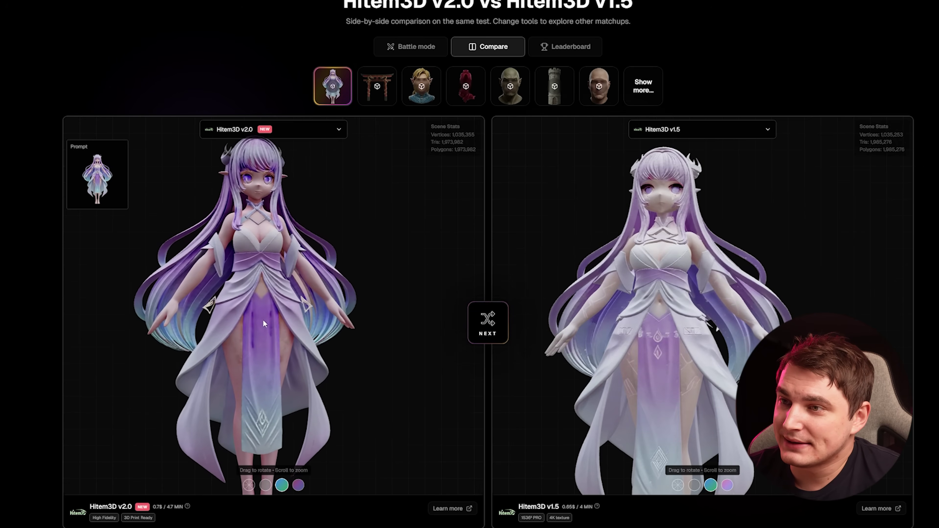
left_click_drag(196, 280, 381, 273)
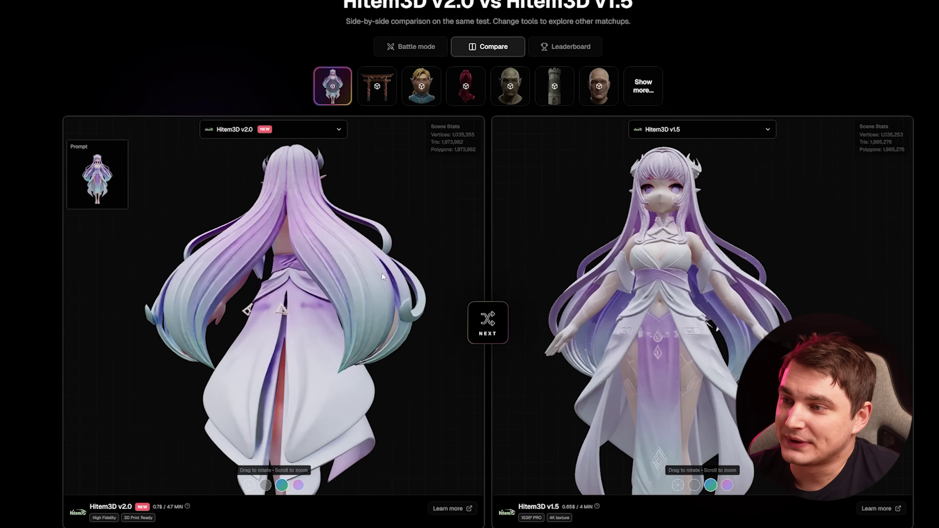
right_click_drag(624, 338, 610, 284)
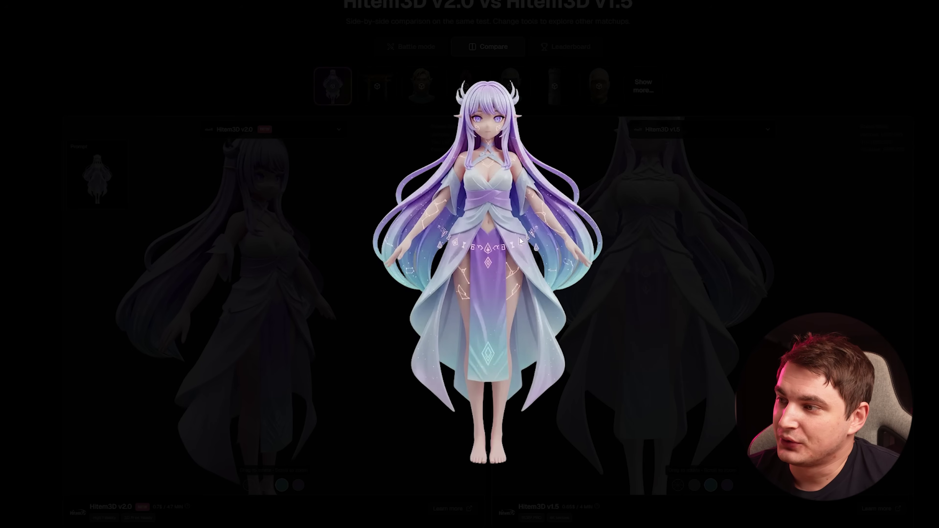
Check the elf's enlarged prompt image against the v2.0 and v1.5 models
left_click(635, 209)
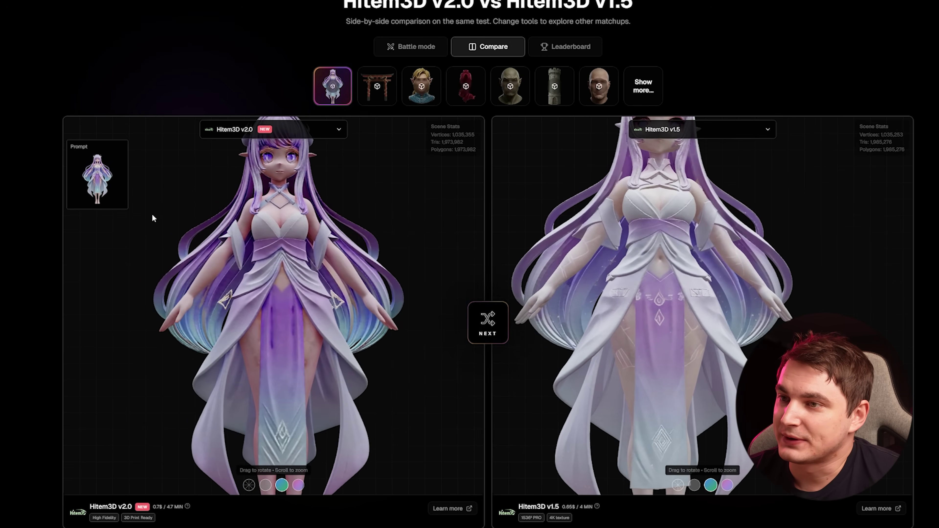
left_click(104, 185)
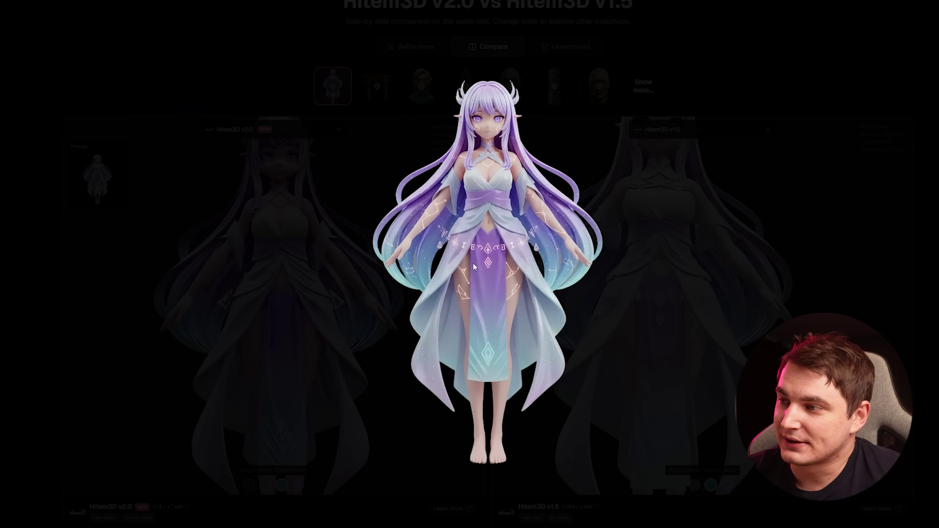
left_click(432, 256)
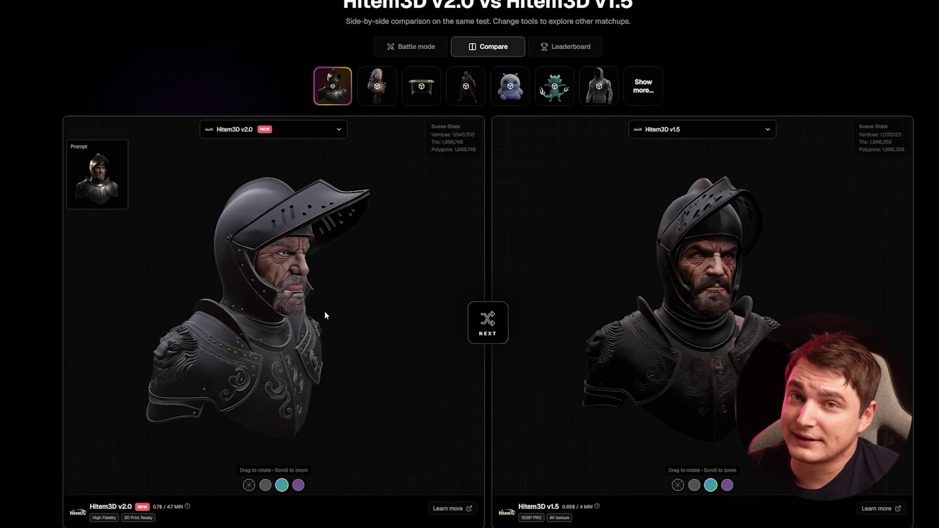
Check the armored knight's enlarged prompt image and compare the Hitem3D v2.0 and v1.5 busts from several angles
left_click(122, 206)
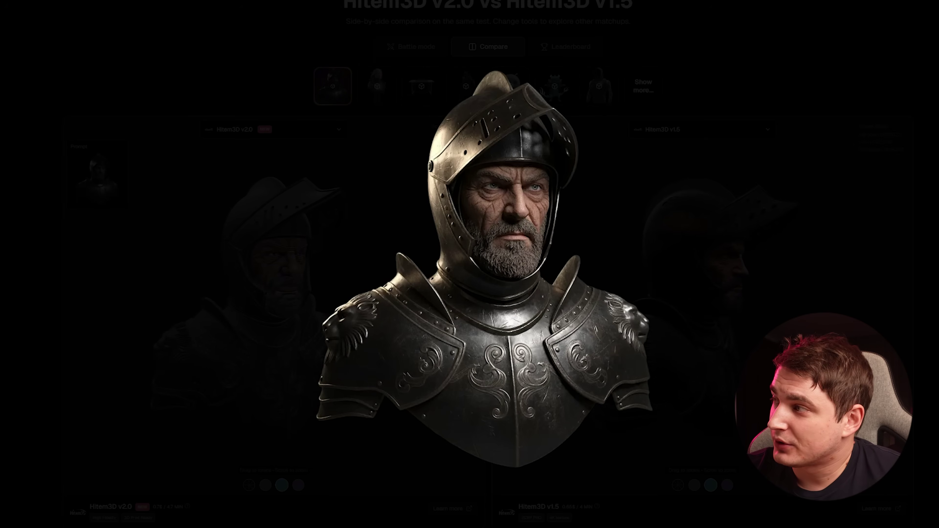
left_click(879, 97)
left_click_drag(724, 280, 616, 310)
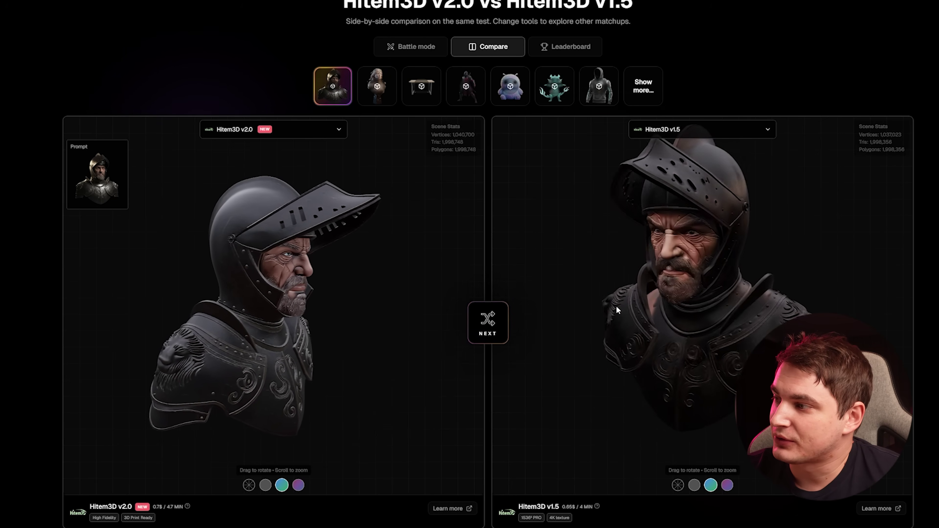
left_click_drag(665, 293, 727, 288)
left_click_drag(660, 281, 724, 287)
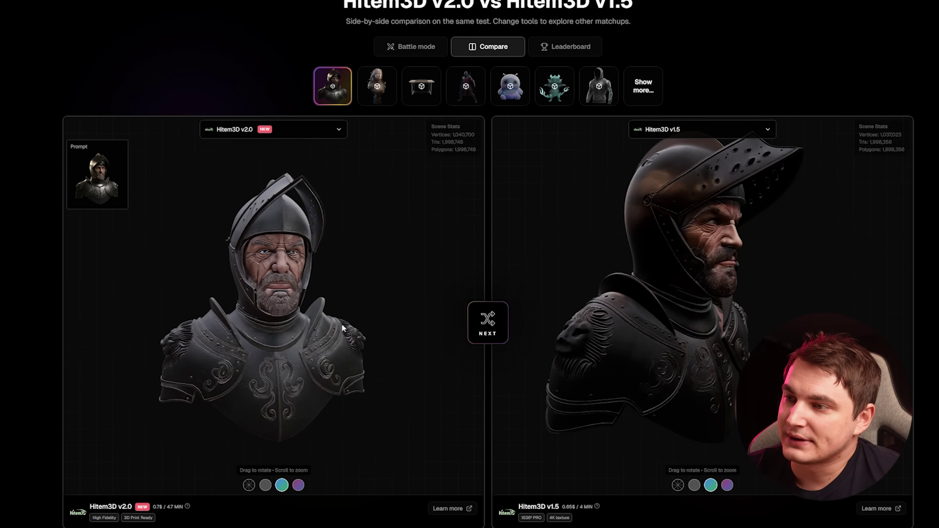
left_click_drag(701, 312, 635, 310)
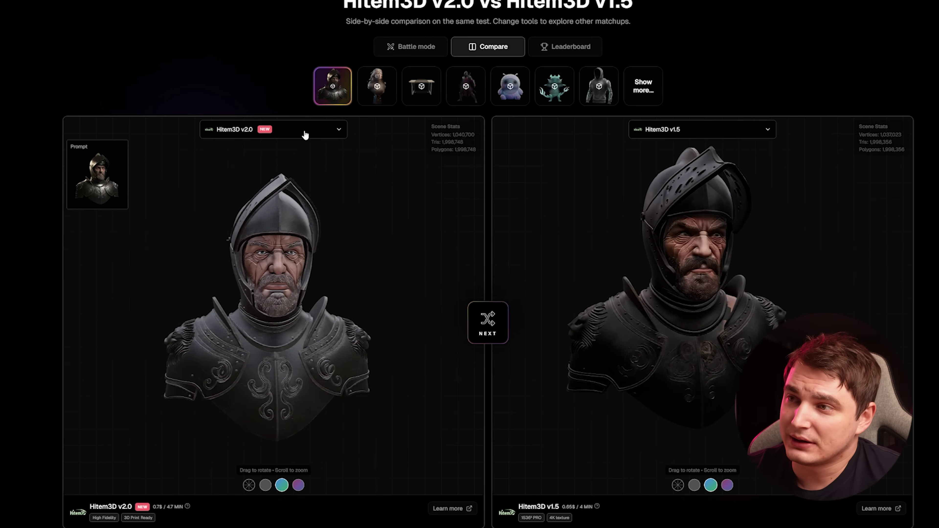
Load the orc head from the available tests and compare its textured Hitem3D v2.0 and v1.5 versions
left_click(304, 132)
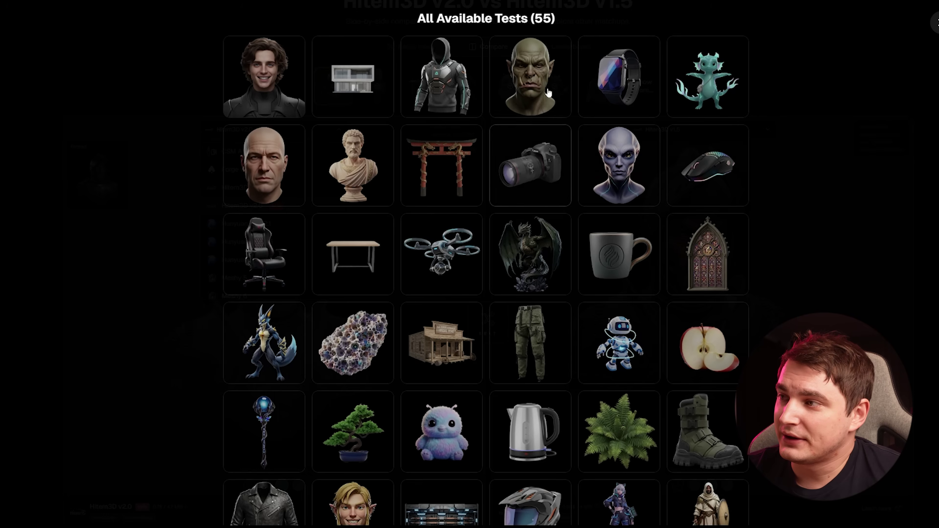
left_click(548, 93)
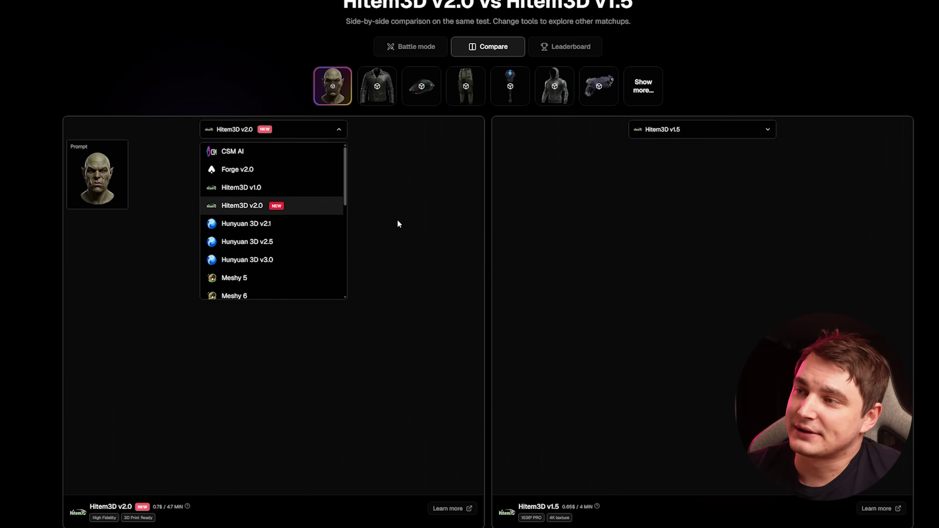
left_click_drag(519, 256, 627, 244)
left_click_drag(703, 304, 717, 262)
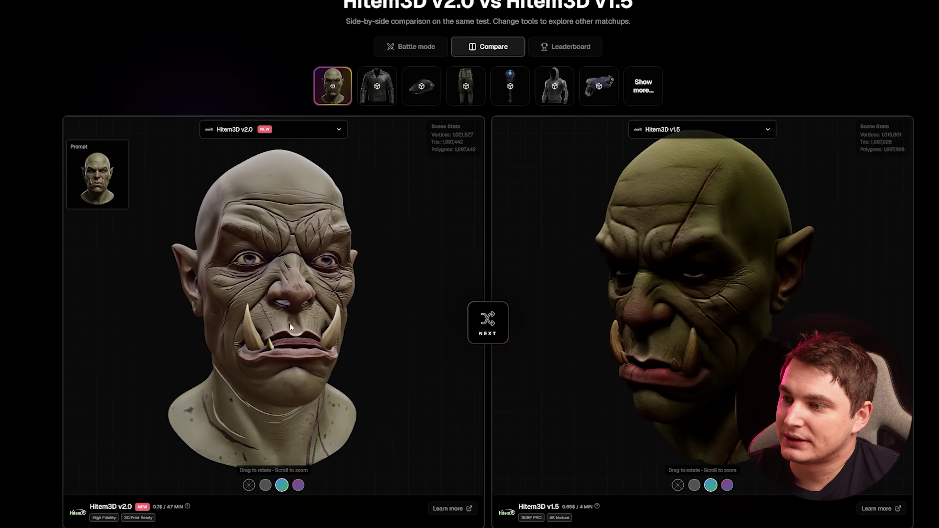
left_click_drag(283, 318, 296, 313)
Compare the untextured geometry of the v2.0 and v1.5 orc heads up close from the front and sides
left_click(265, 485)
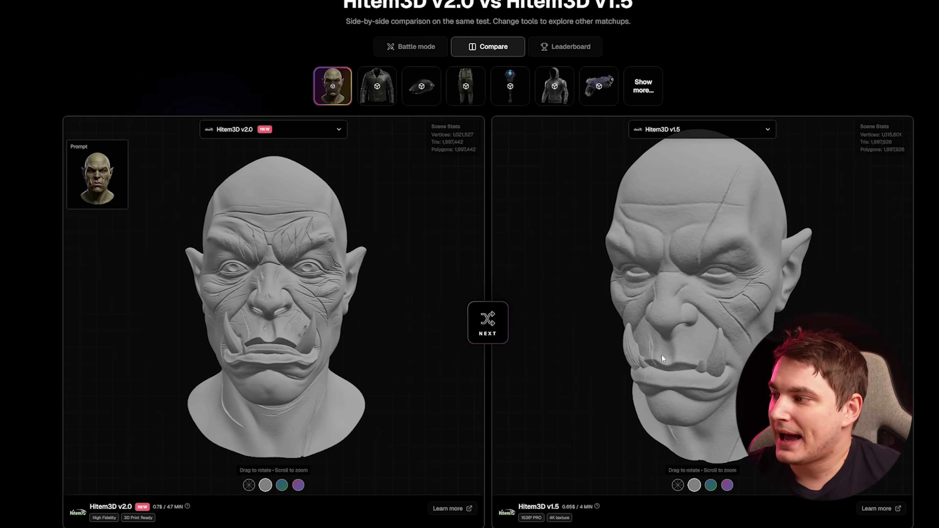
scroll(661, 359, "up", 3)
left_click_drag(662, 358, 695, 353)
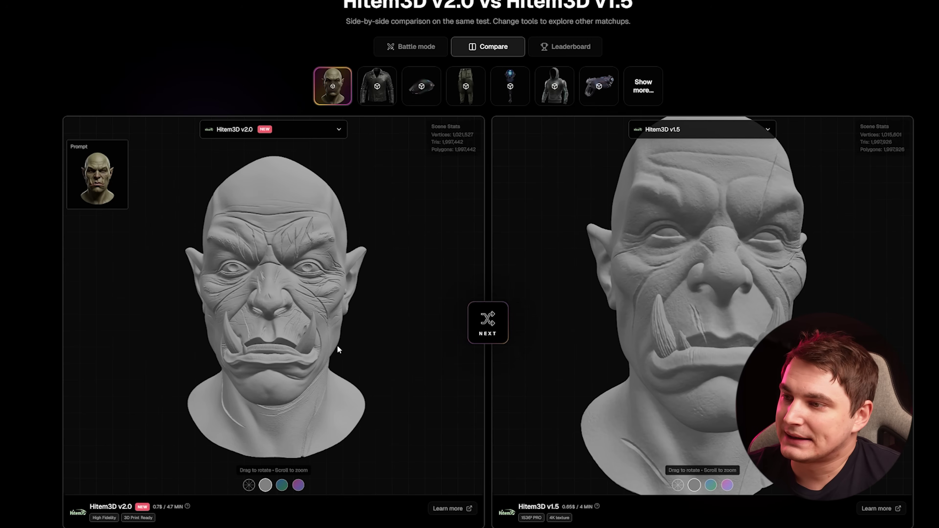
scroll(260, 331, "up", 3)
left_click_drag(325, 195, 303, 207)
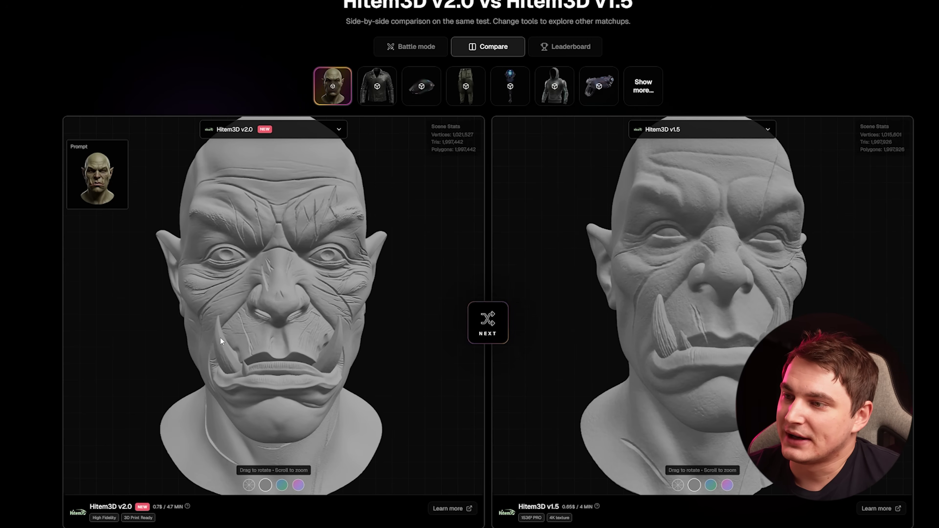
left_click_drag(220, 340, 310, 178)
left_click_drag(240, 281, 220, 306)
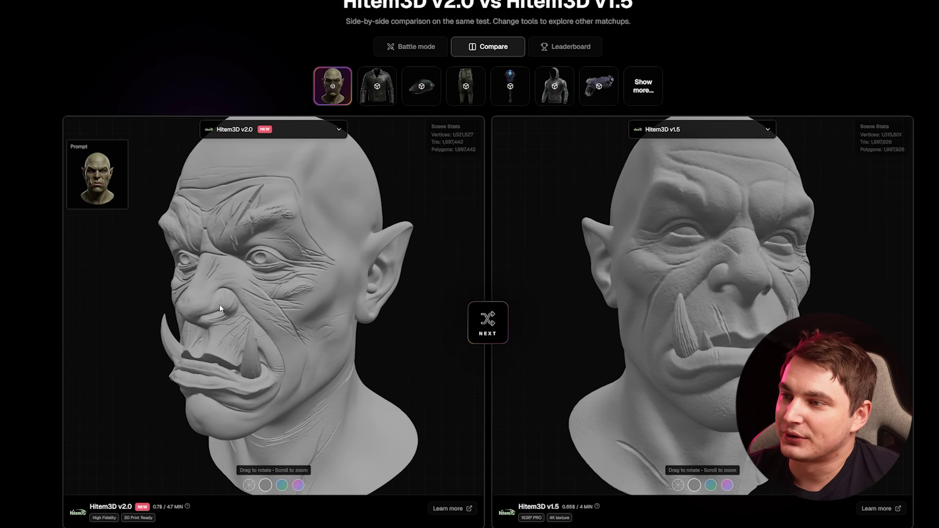
left_click_drag(218, 194, 249, 240)
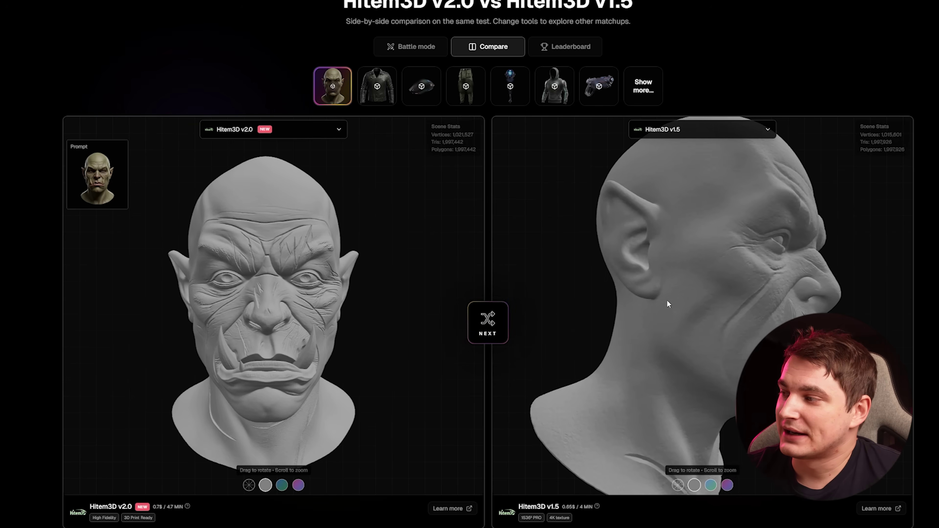
left_click_drag(667, 302, 611, 310)
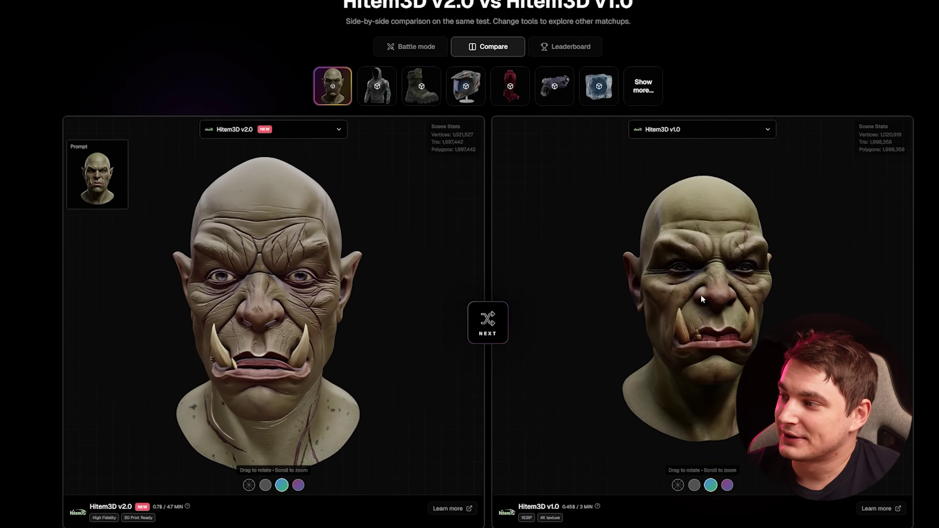
Compare the textured orc head from Hitem3D v2.0 with the v1.0 version
left_click_drag(706, 303, 581, 296)
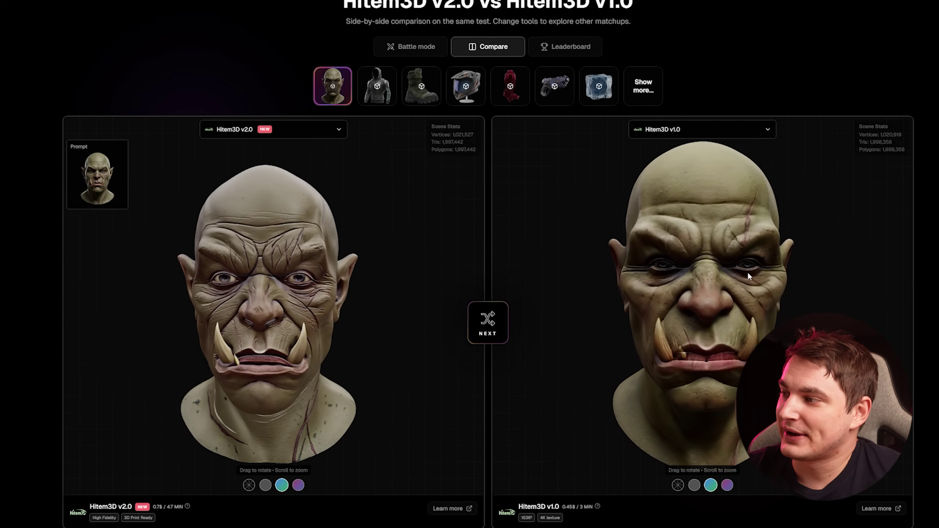
left_click(726, 484)
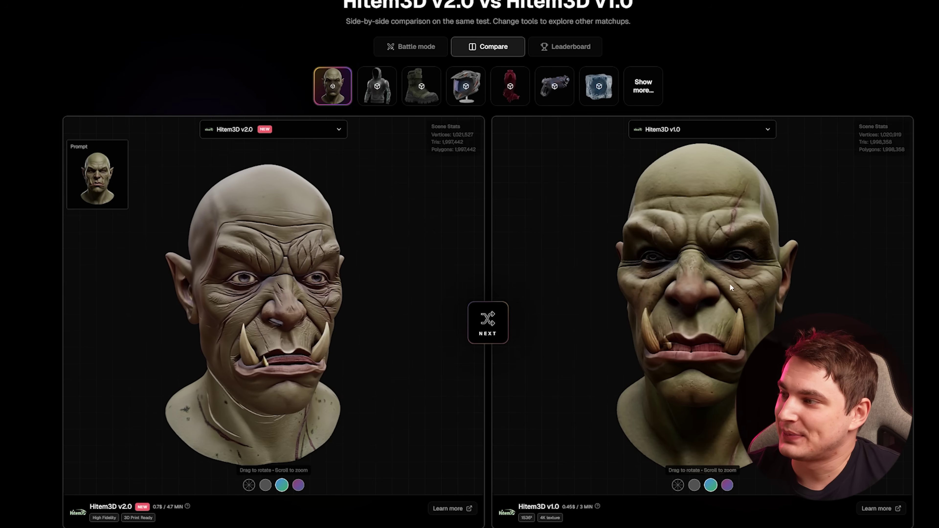
left_click_drag(730, 284, 263, 342)
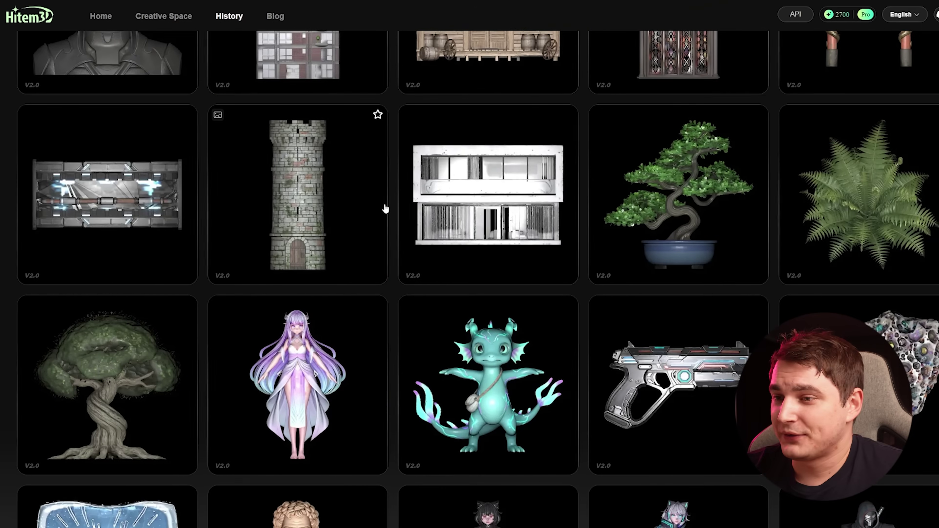
Open the twisted-trunk tree from the Hitem3D history and inspect its foliage against the enlarged reference image
left_click(108, 368)
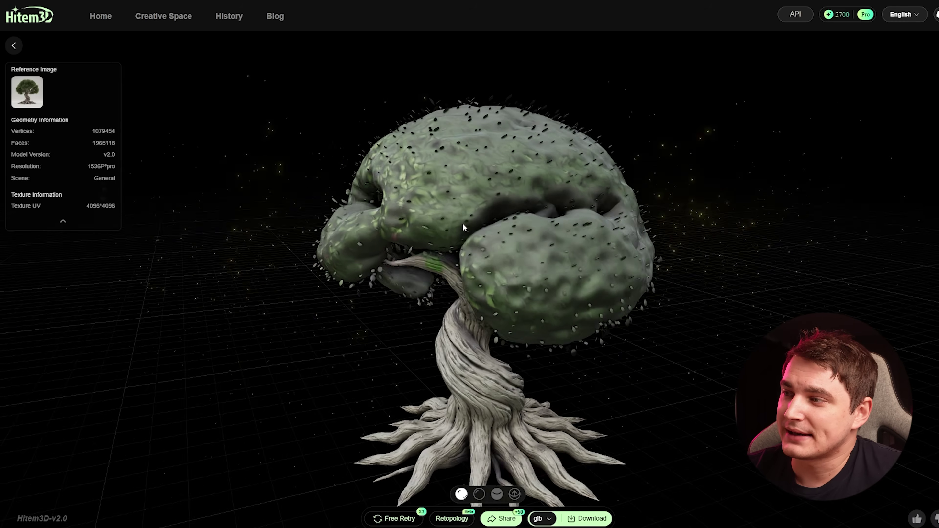
left_click_drag(398, 224, 592, 179)
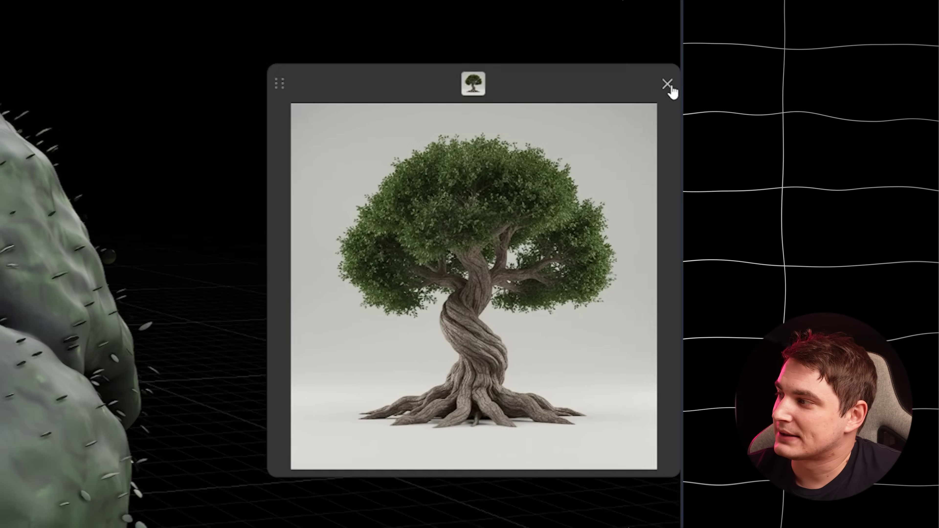
left_click(668, 84)
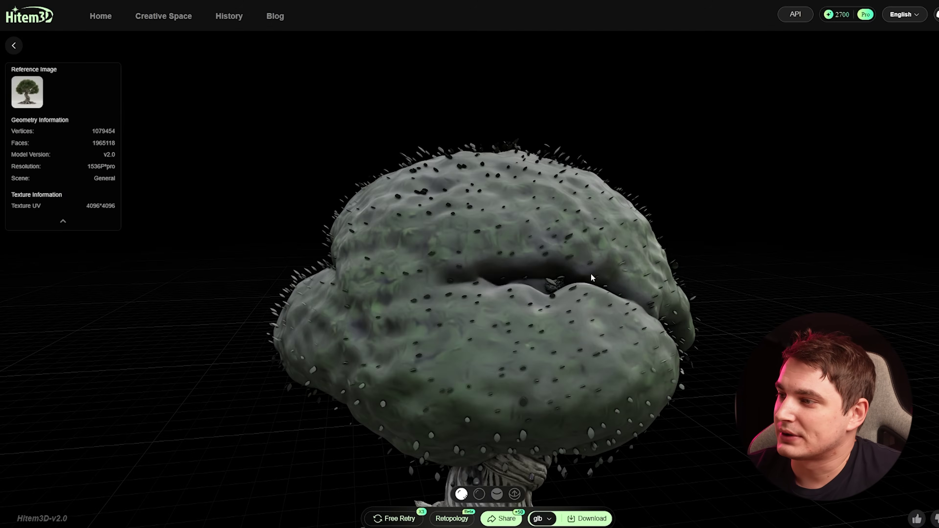
left_click_drag(590, 274, 480, 185)
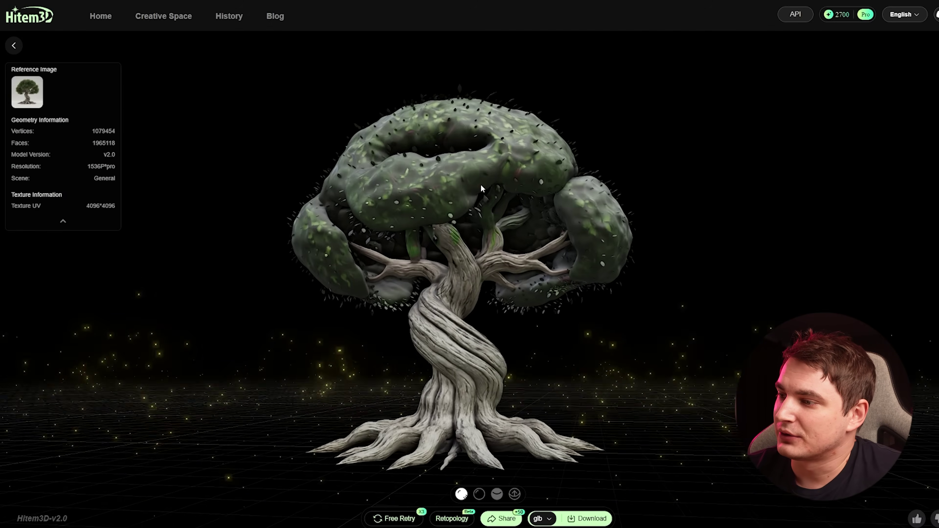
scroll(481, 184, "up", 4)
right_click_drag(495, 264, 450, 243)
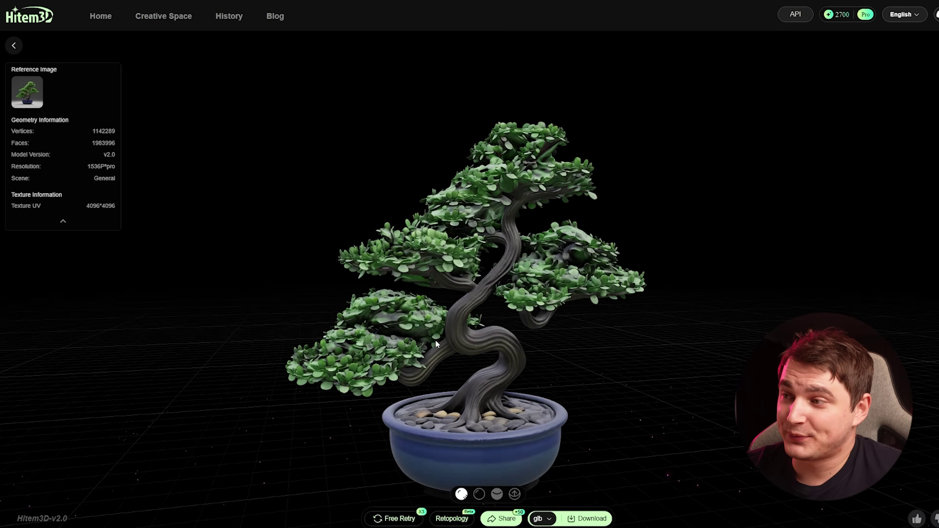
Inspect the potted bonsai's leaves and trunk up close and from several angles
scroll(436, 340, "up", 5)
left_click_drag(420, 312, 537, 308)
scroll(599, 260, "up", 5)
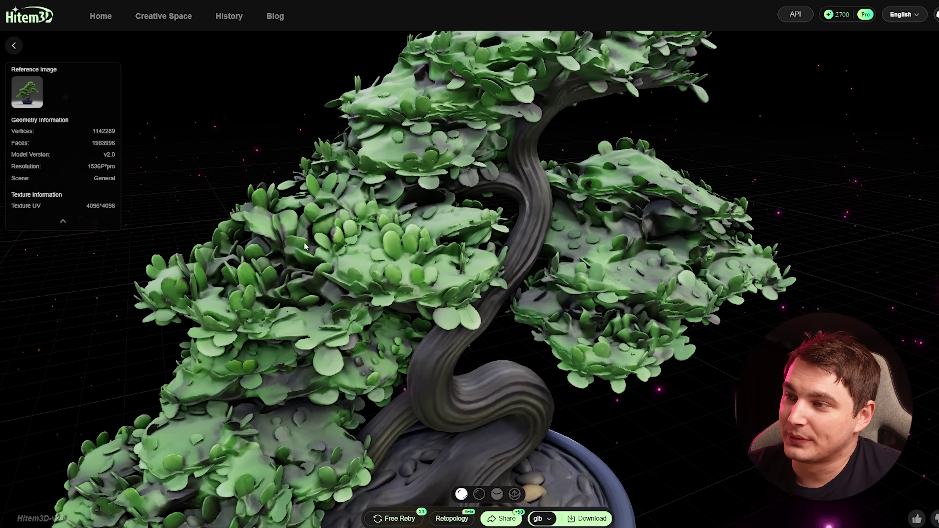
mouse_move(331, 187)
left_mouse_down()
mouse_move(408, 242)
mouse_move(478, 206)
mouse_move(341, 202)
left_mouse_up()
scroll(395, 225, "down", 5)
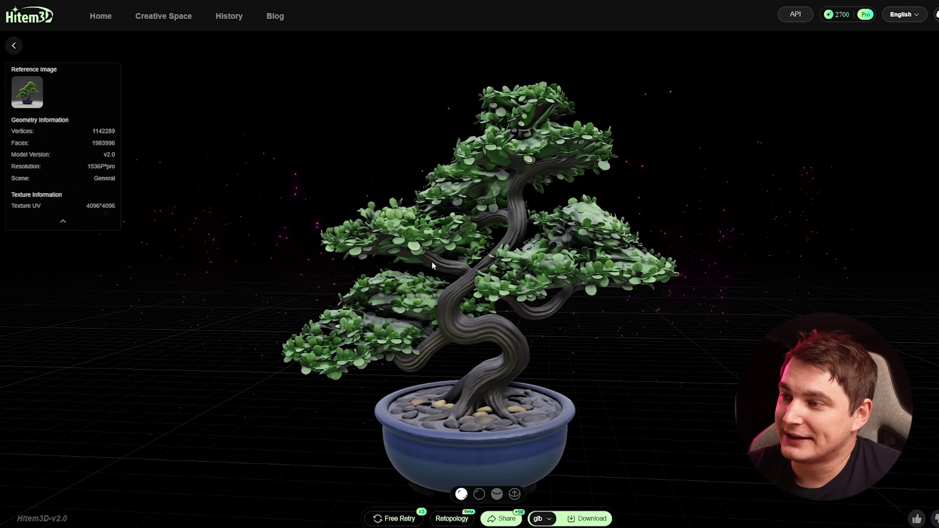
left_click_drag(481, 271, 153, 385)
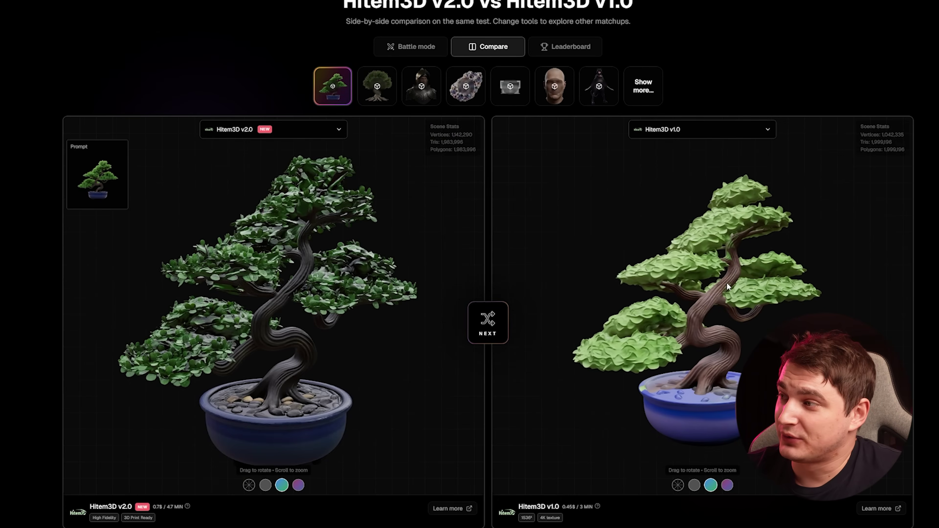
Compare the Hitem3D v2.0 bonsai with the v1.0 version and with the v1.5 version
scroll(720, 278, "up", 3)
left_click_drag(282, 285, 347, 319)
left_click(710, 133)
left_click(702, 214)
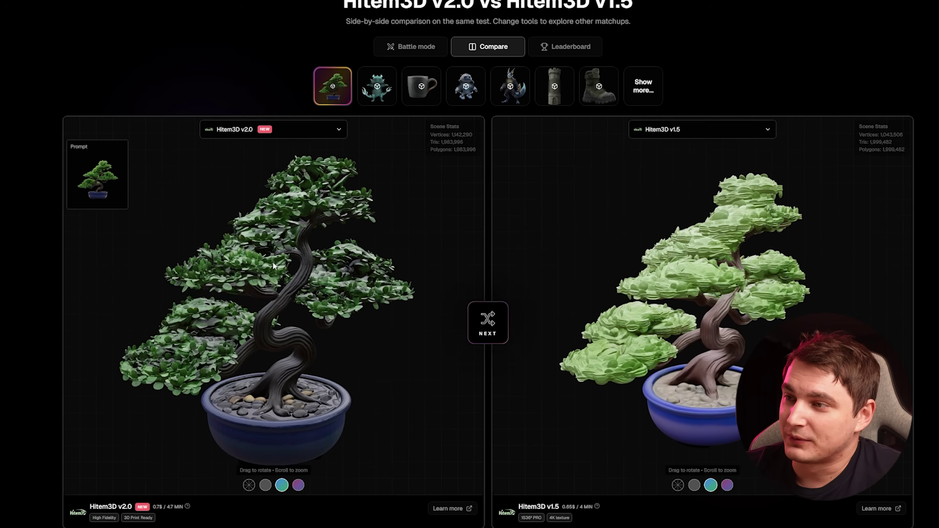
left_click_drag(325, 277, 295, 296)
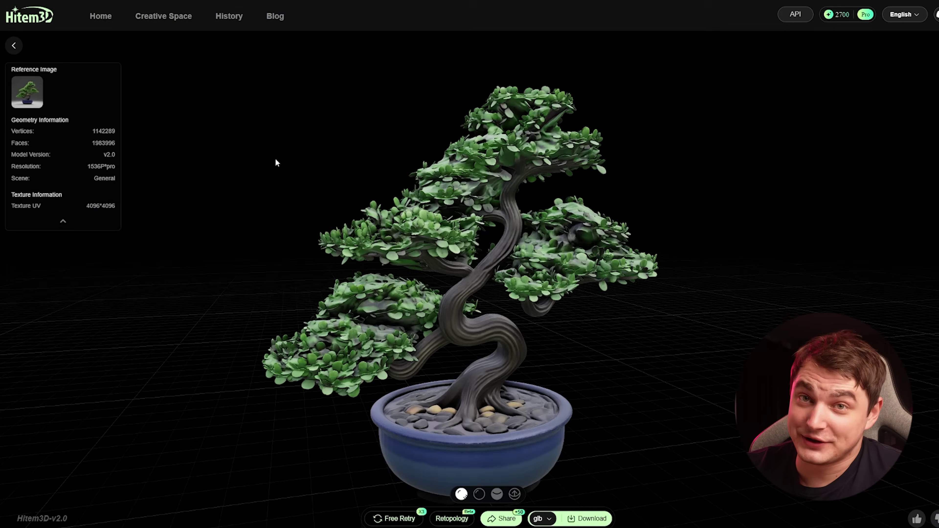
Open the fern from the Hitem3D history and examine its fronds in textured and untextured views
left_click(228, 20)
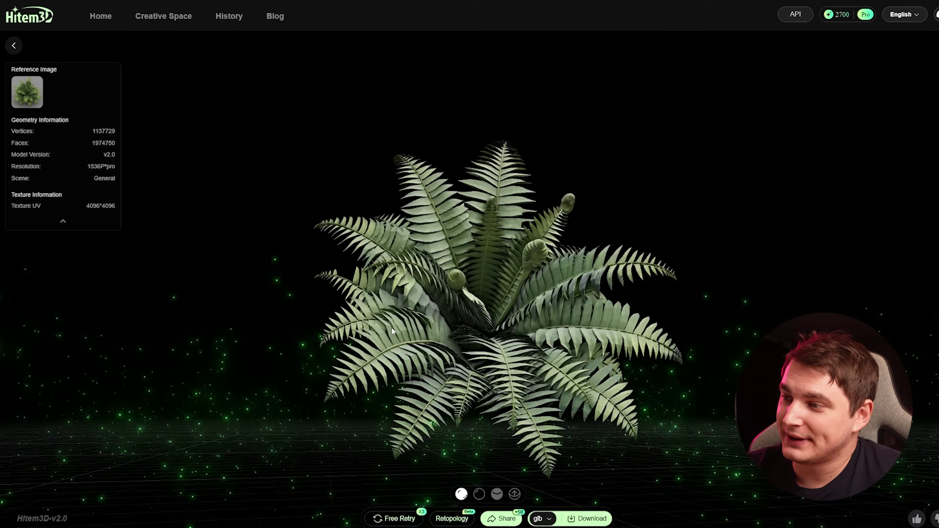
left_click_drag(392, 328, 427, 303)
scroll(433, 317, "down", 3)
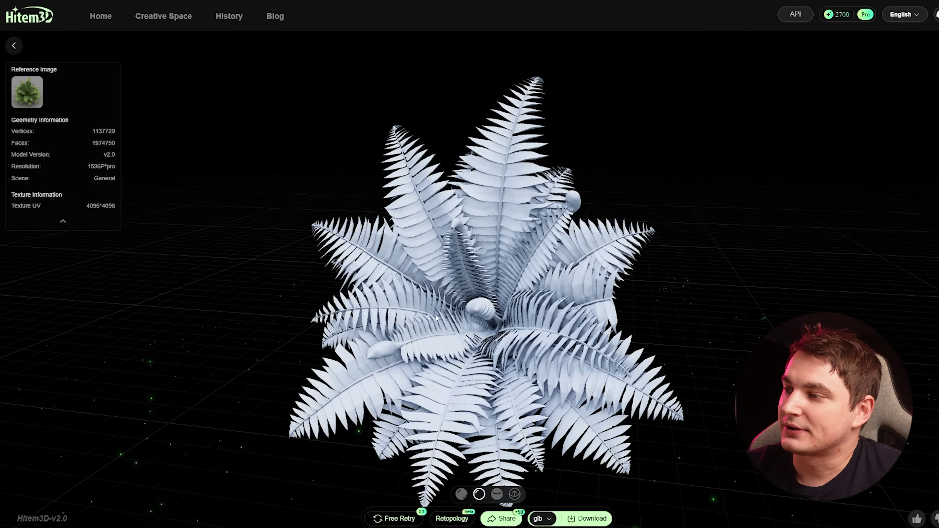
scroll(434, 328, "up", 3)
left_click_drag(433, 328, 423, 303)
left_click_drag(124, 144, 474, 332)
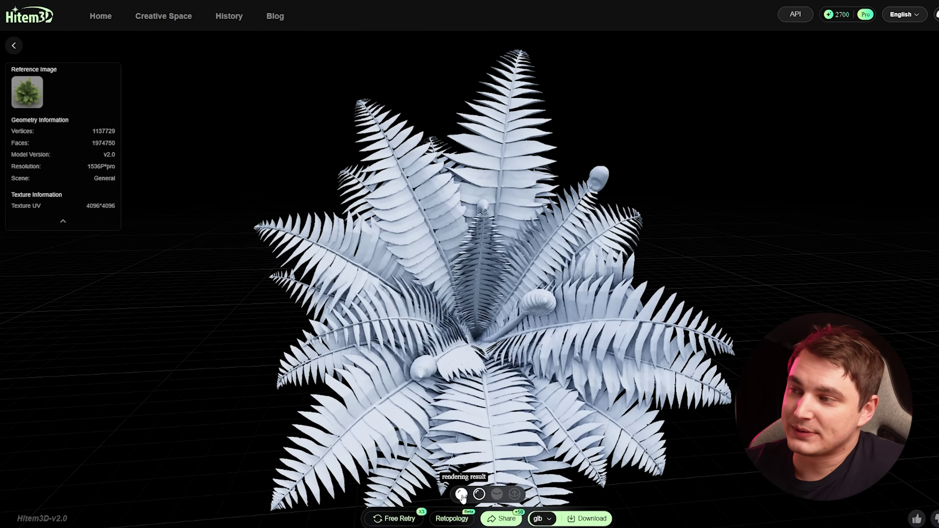
left_click(497, 494)
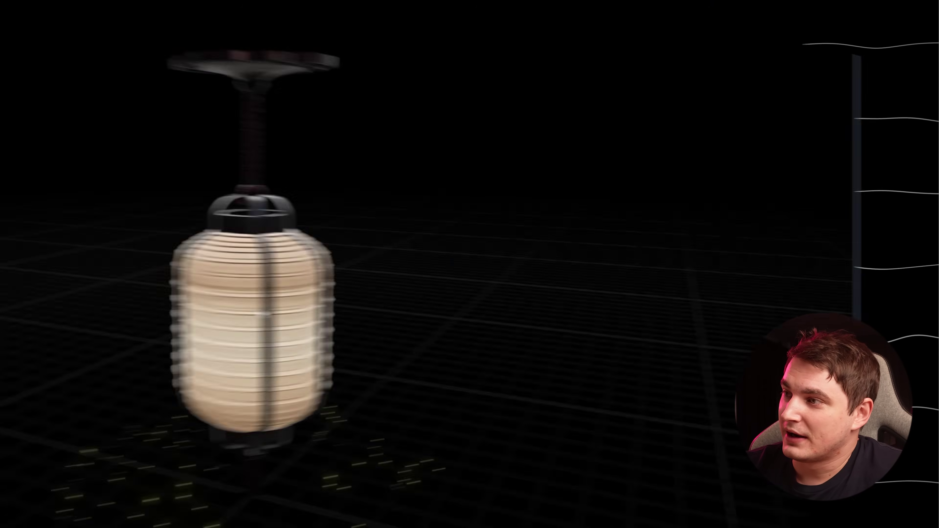
Look over the paper lantern, and open the smiling curly-haired portrait bust from the history to examine it
left_click_drag(535, 169, 465, 186)
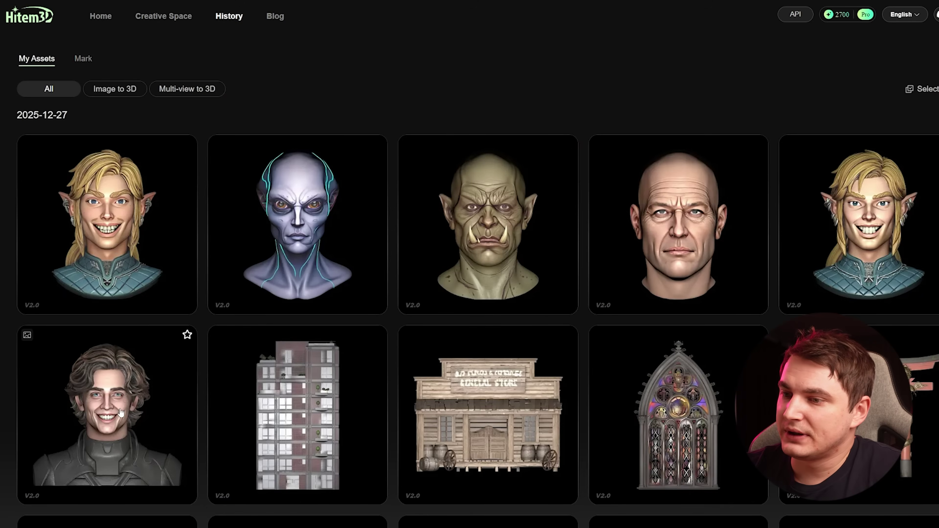
left_click(121, 413)
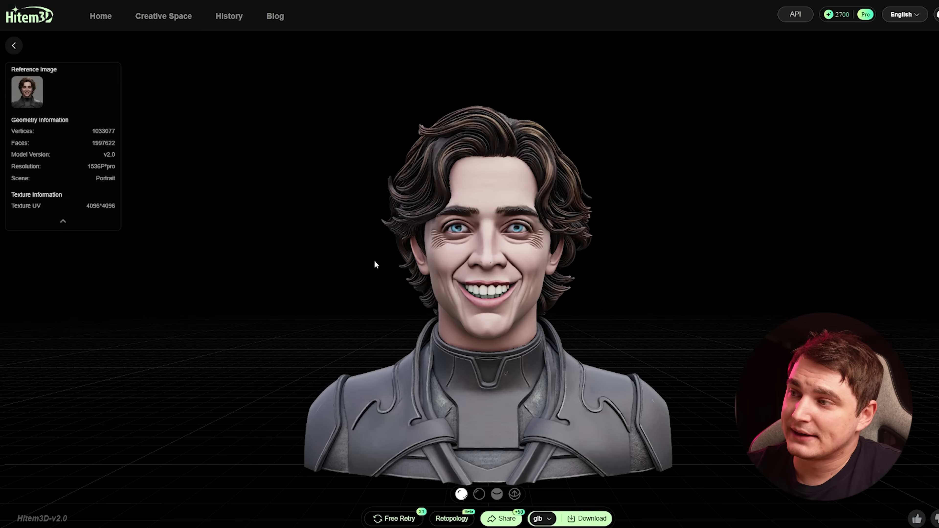
scroll(374, 261, "up", 3)
mouse_move(374, 260)
left_mouse_down()
mouse_move(339, 270)
mouse_move(409, 275)
mouse_move(320, 281)
mouse_move(353, 273)
mouse_move(325, 278)
mouse_move(299, 260)
mouse_move(388, 261)
left_mouse_up()
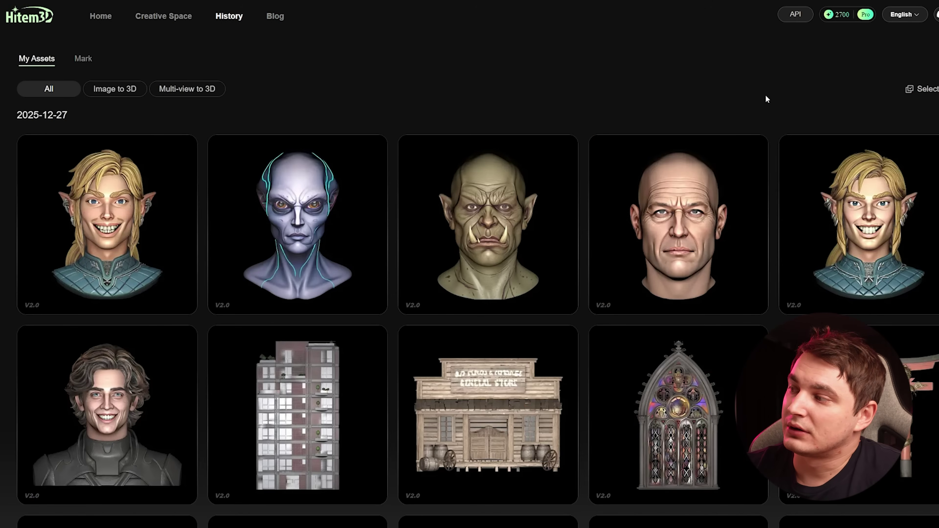
Open the smiling blond elf portrait from the history and inspect its face, teeth and earrings up close
left_click(869, 229)
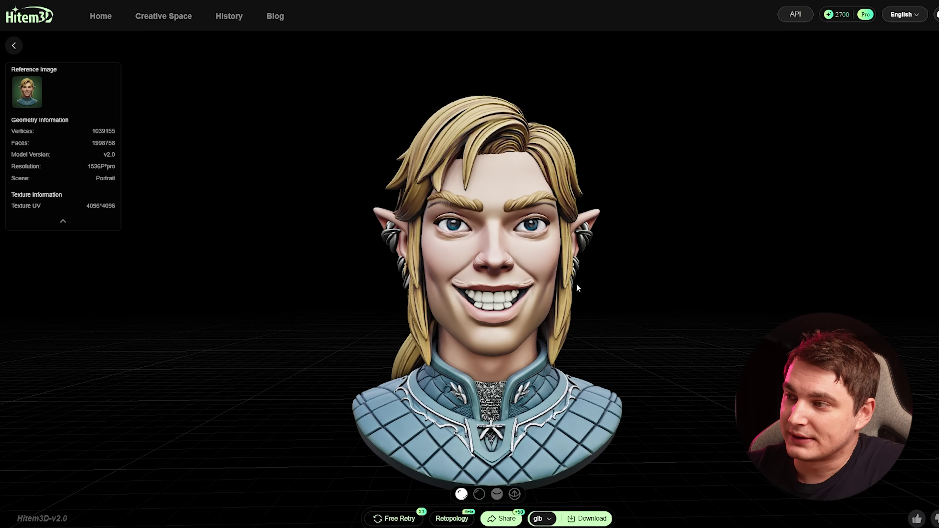
left_click_drag(576, 286, 490, 253)
scroll(443, 293, "up", 5)
left_click_drag(471, 288, 577, 233)
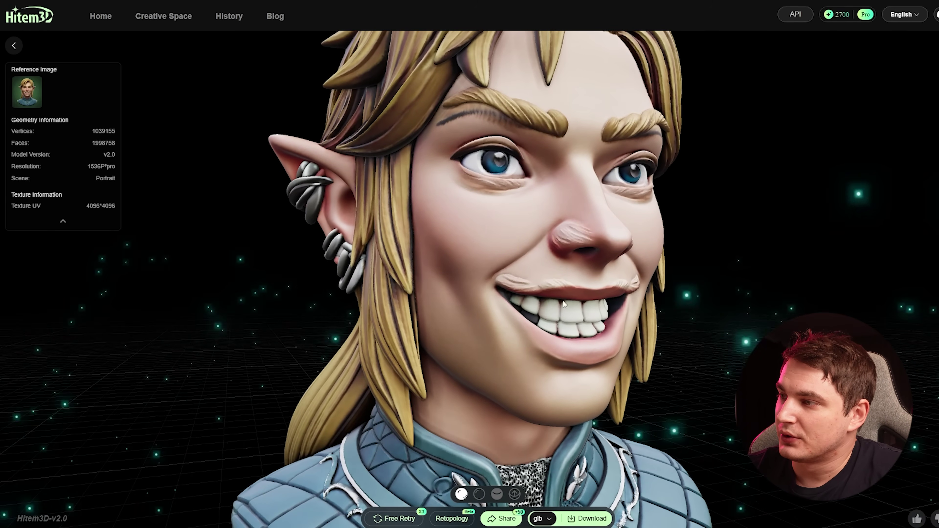
View the whole elf bust, and open the elf portrait generated from three reference images from the history
scroll(550, 302, "down", 5)
left_click_drag(546, 303, 514, 314)
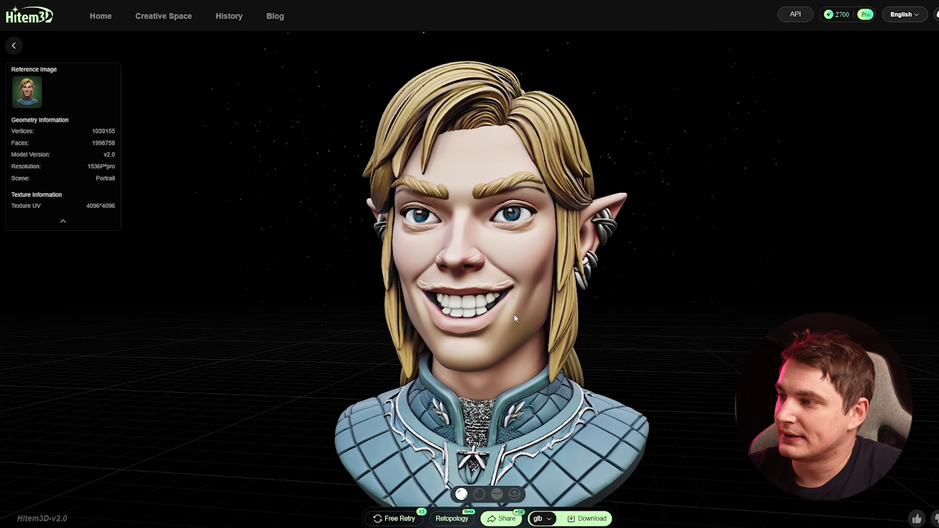
scroll(515, 314, "down", 3)
left_click(13, 45)
left_click(156, 221)
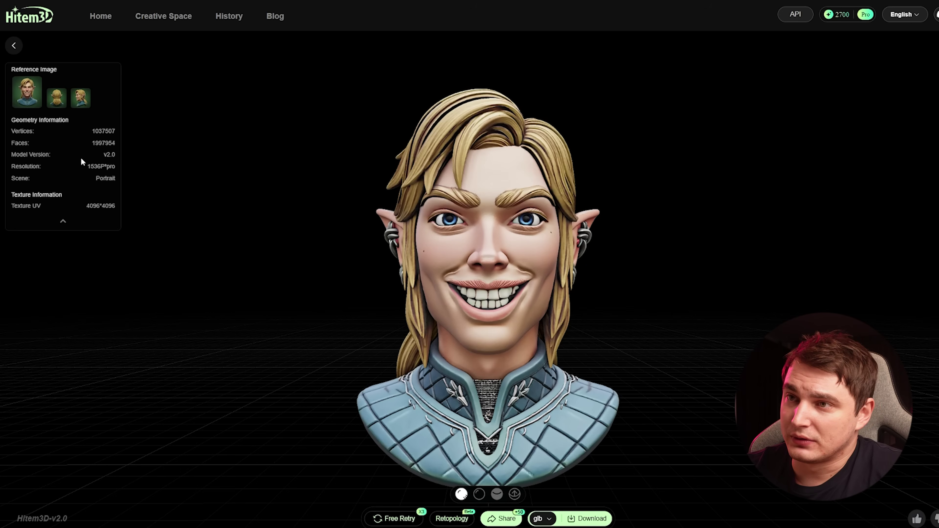
Compare the elf bust's back, side and front with its back-view and side-view reference images
left_click(56, 97)
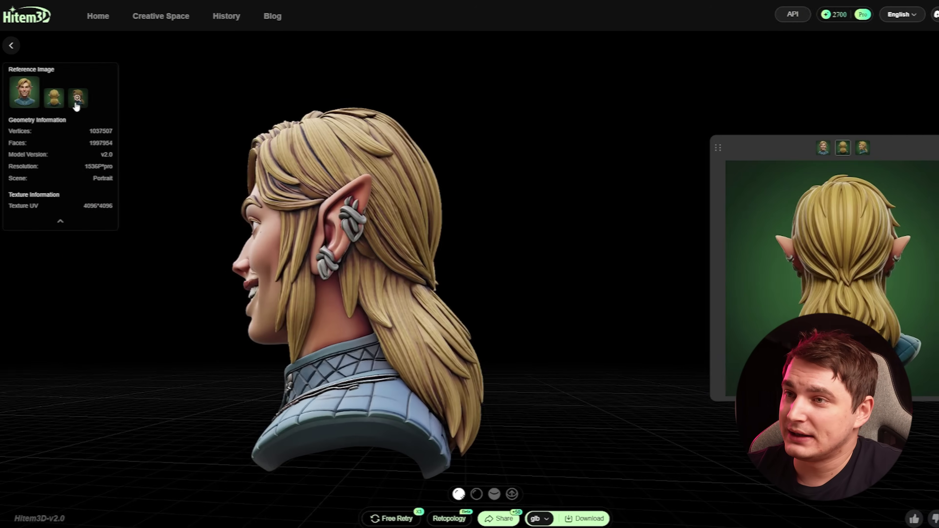
left_click(80, 101)
left_click_drag(262, 289, 313, 271)
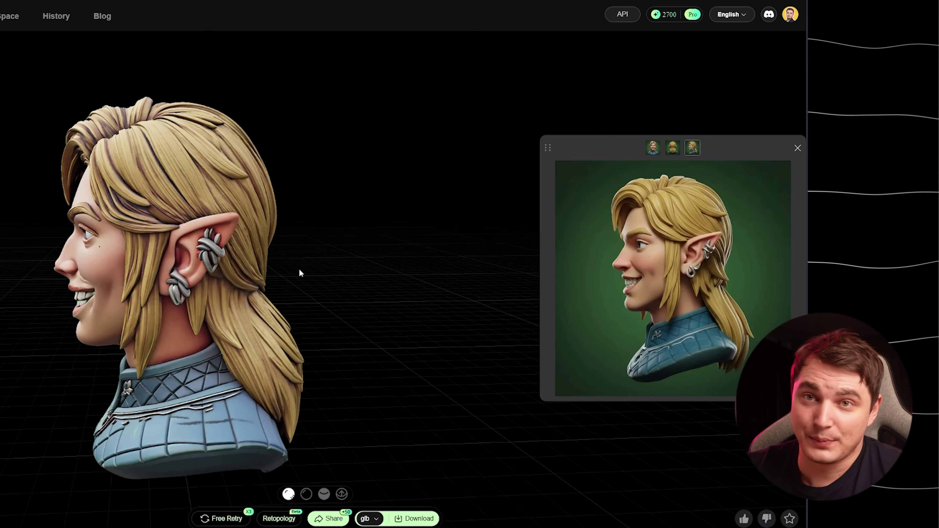
left_click_drag(303, 272, 357, 265)
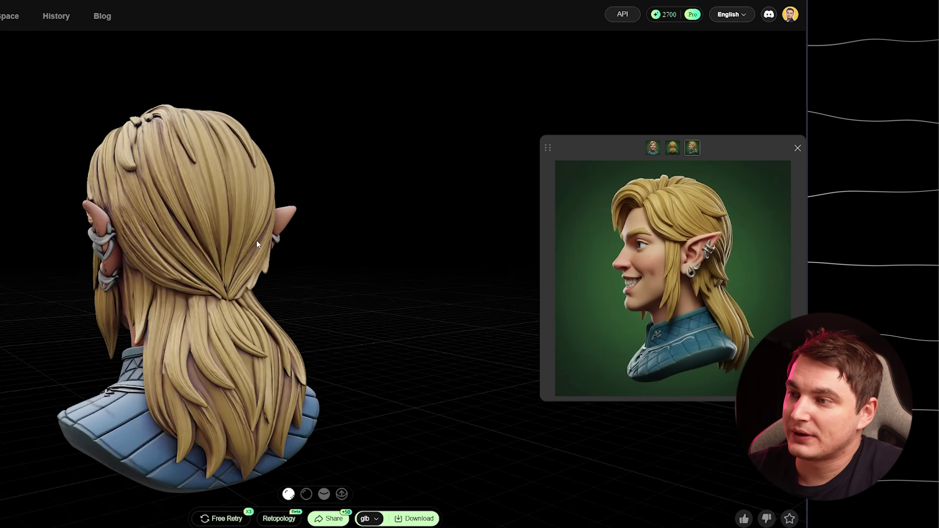
left_click_drag(256, 240, 261, 241)
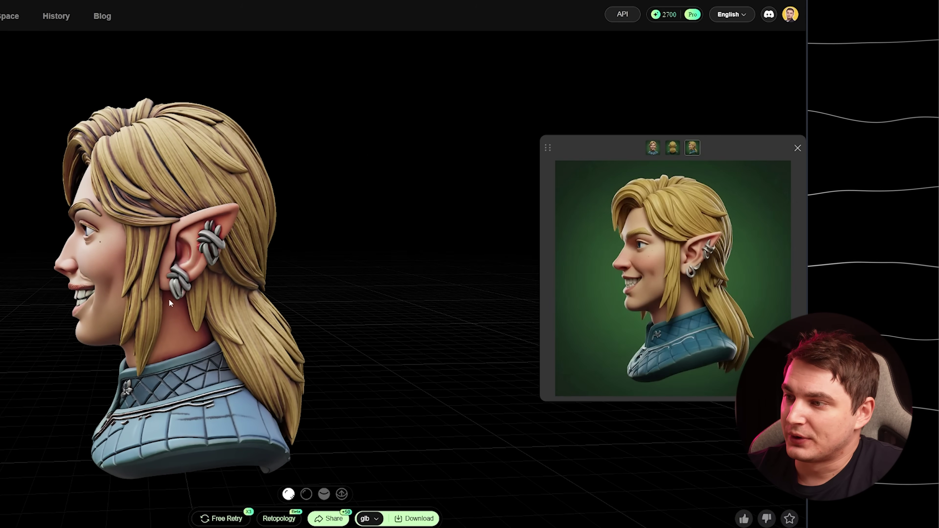
left_click_drag(258, 287, 256, 288)
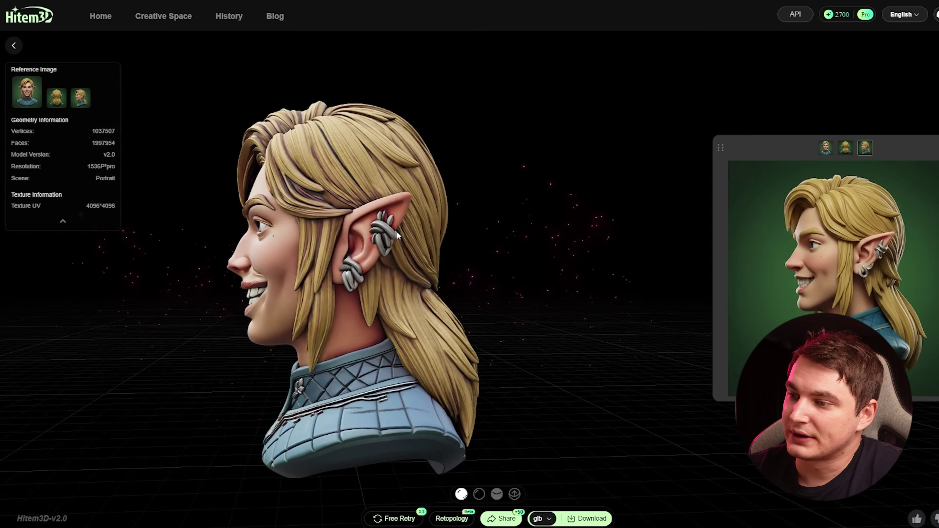
left_click_drag(287, 231, 437, 228)
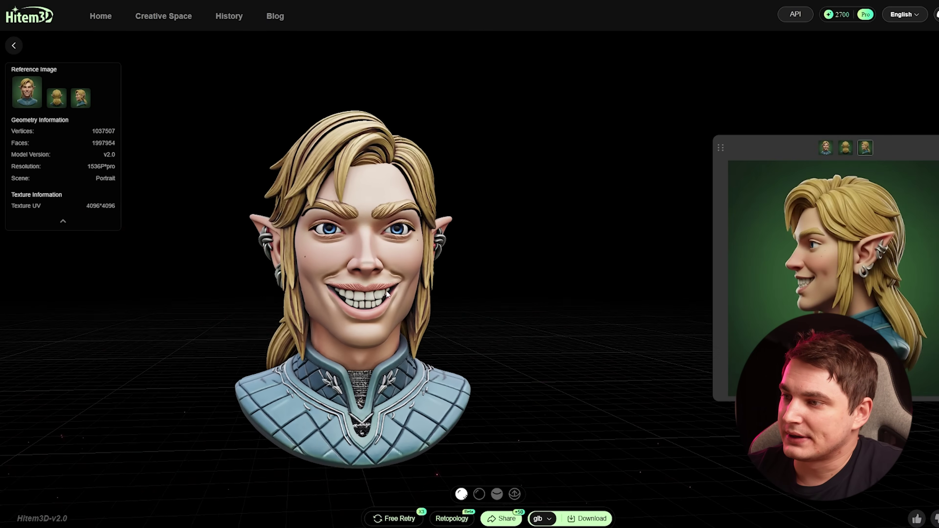
Open the electric kettle from the history and examine its body and water gauge
scroll(398, 292, "down", 1)
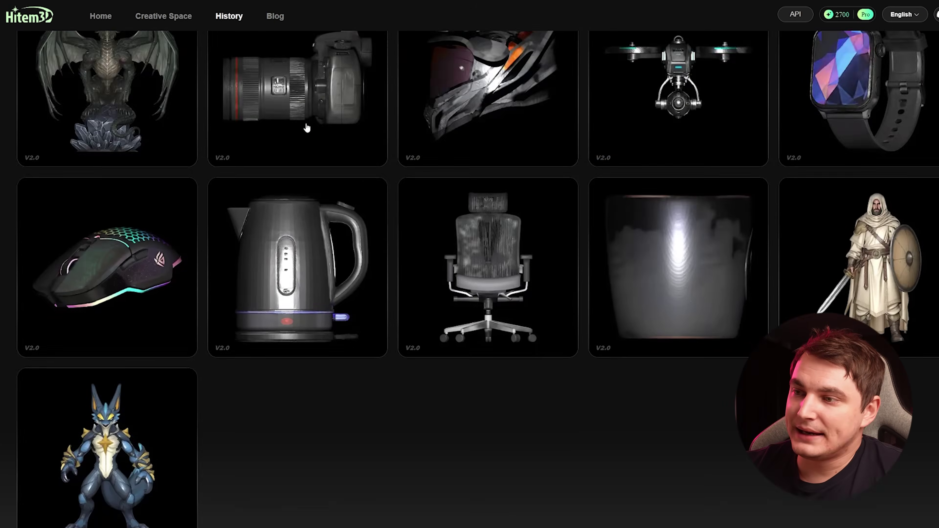
scroll(306, 125, "down", 3)
left_click(284, 159)
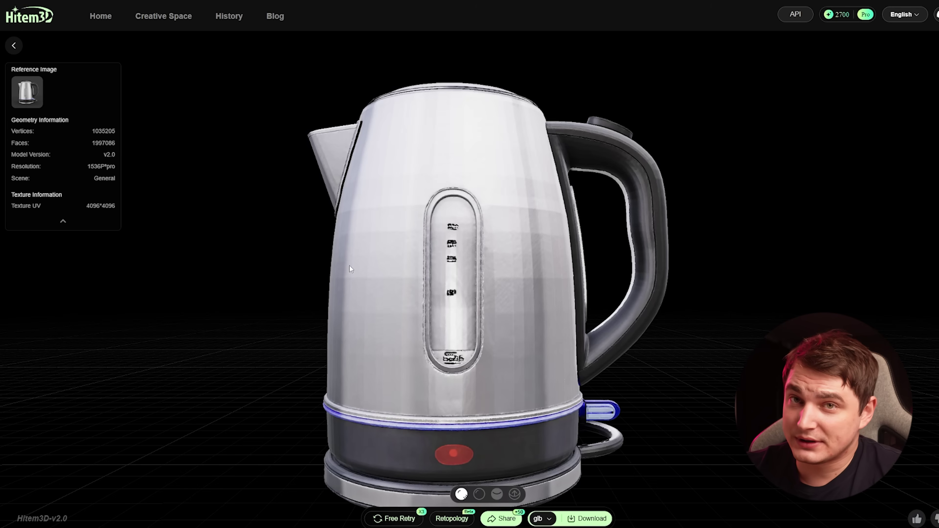
left_click_drag(467, 259, 499, 282)
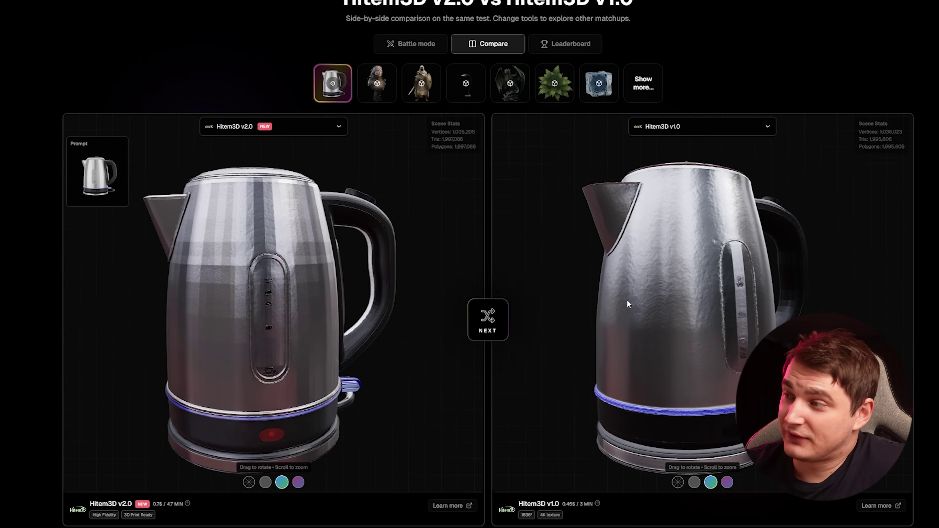
Compare the kettle's v2.0 and v1.0 versions, and check the resolution in its v2.0 model information
mouse_move(627, 301)
left_mouse_down()
mouse_move(729, 268)
mouse_move(694, 308)
mouse_move(744, 274)
mouse_move(611, 295)
left_mouse_up()
left_click_drag(314, 288, 265, 246)
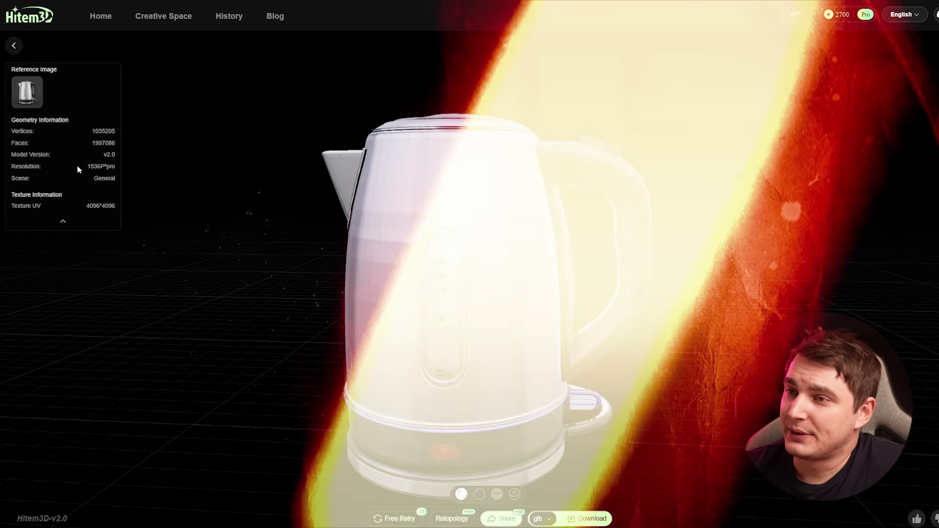
left_click_drag(77, 164, 116, 165)
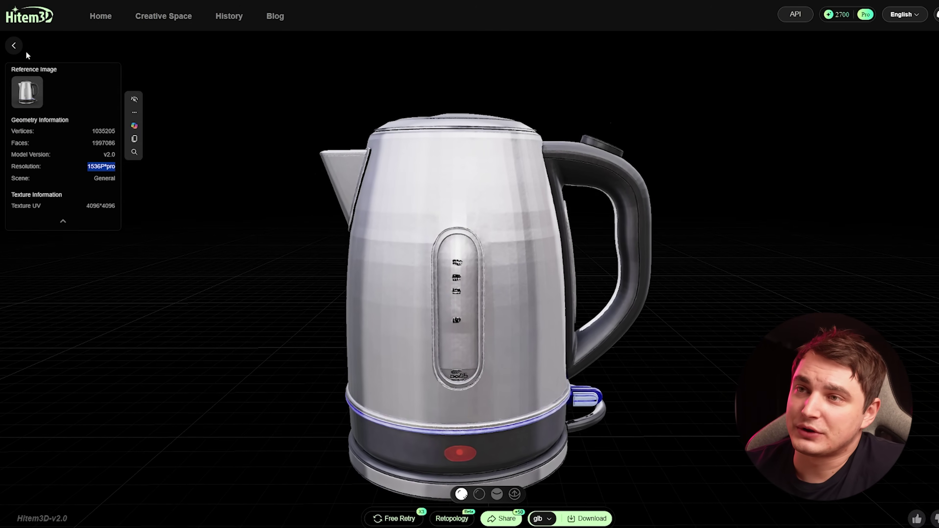
Open the dark mug from the history and compare its emblem and handle with the reference image
left_click(13, 45)
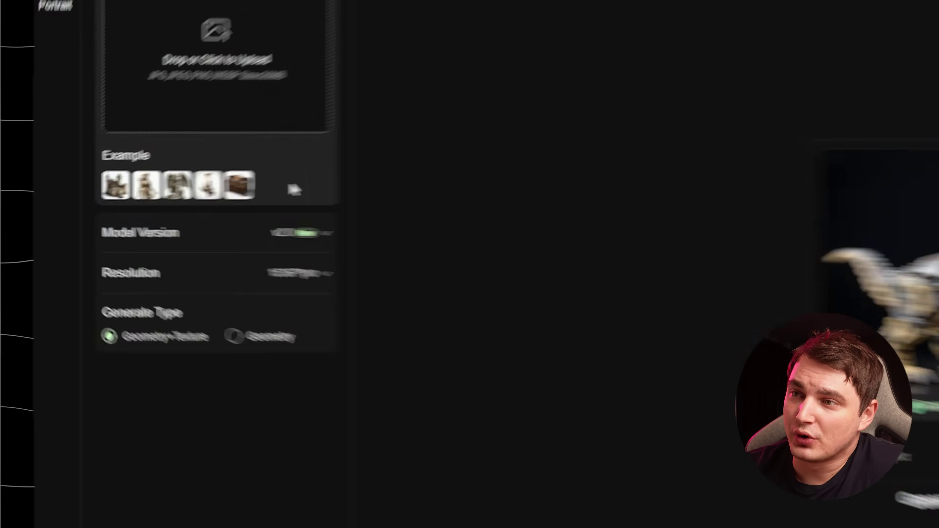
left_click(486, 304)
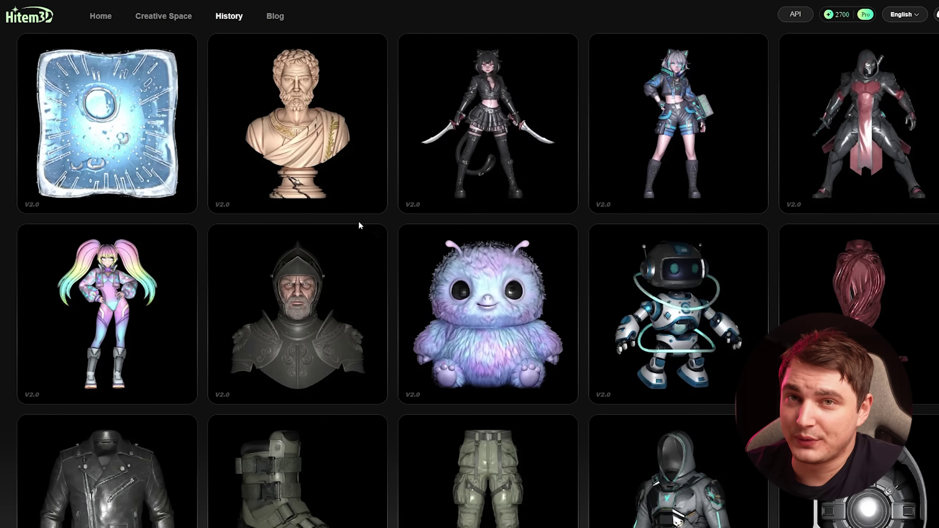
scroll(358, 223, "down", 3)
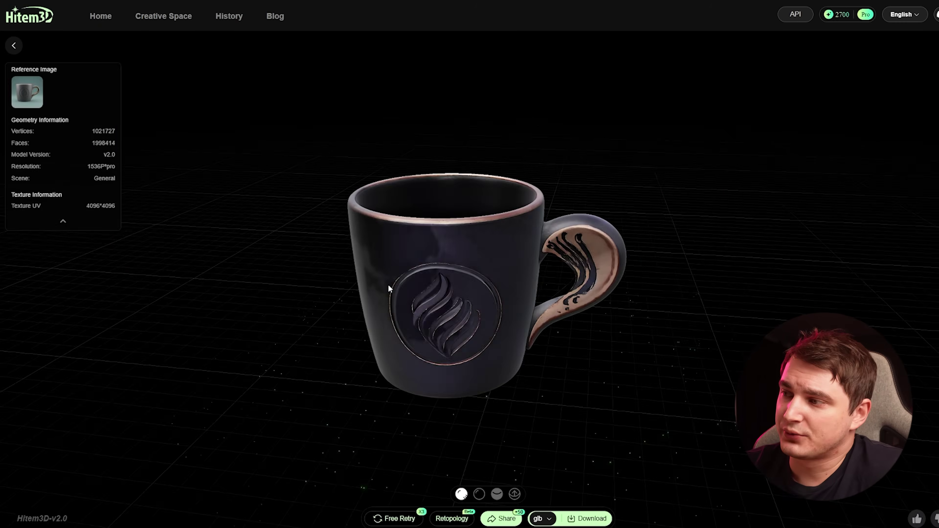
left_click_drag(388, 284, 314, 289)
mouse_move(34, 99)
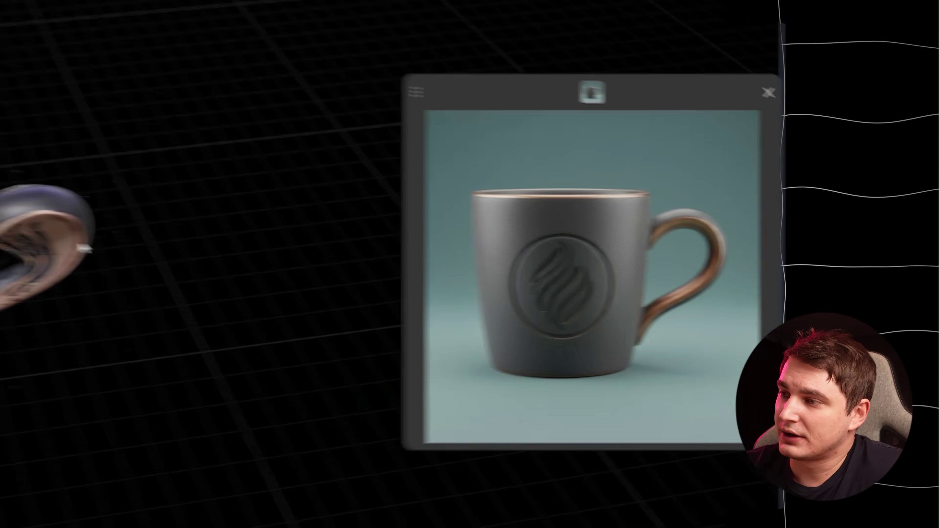
left_click(706, 76)
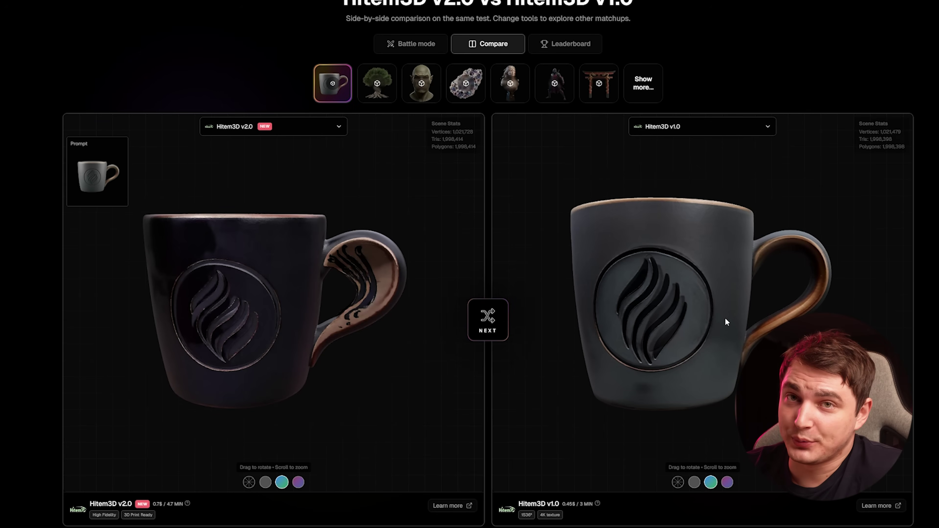
Compare the v2.0 mug with the v1.0 and v1.5 versions, and check its resolution in the model information
left_click_drag(261, 273, 335, 273)
left_click_drag(621, 281, 741, 277)
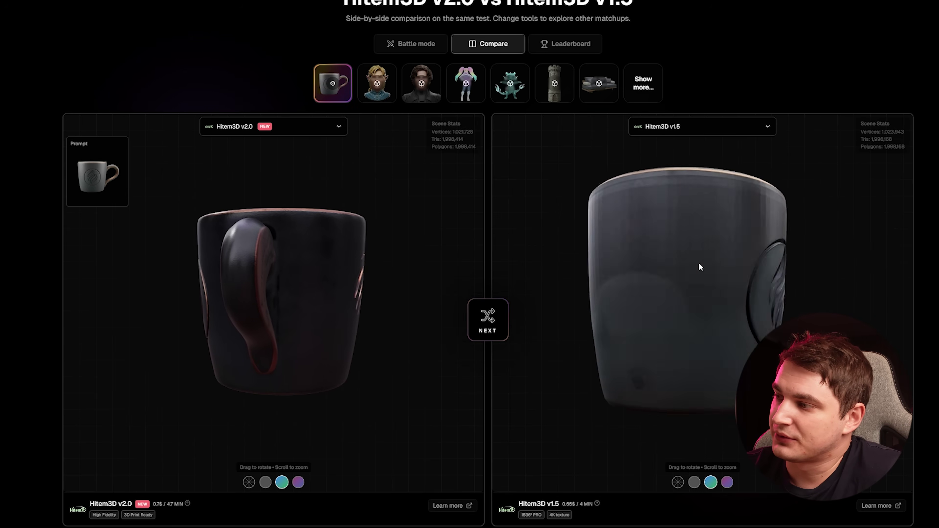
left_click_drag(700, 266, 605, 280)
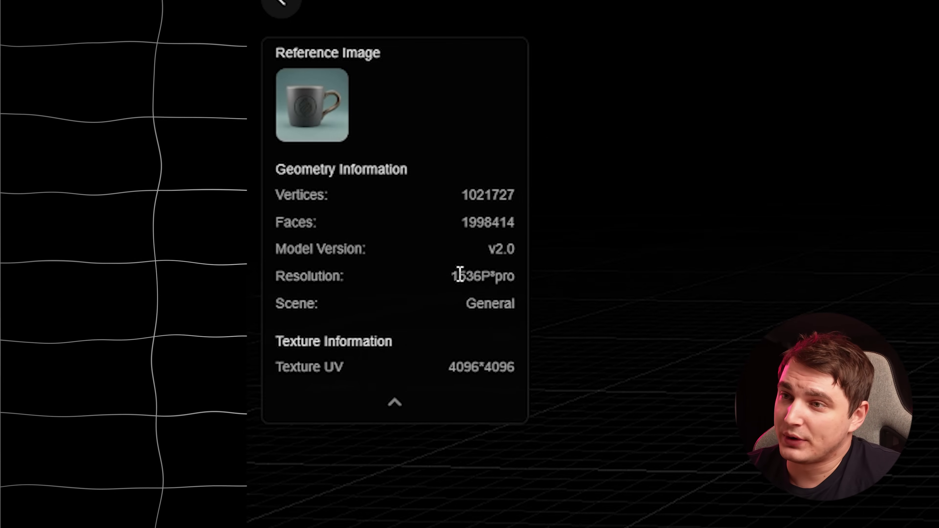
left_click_drag(88, 166, 116, 167)
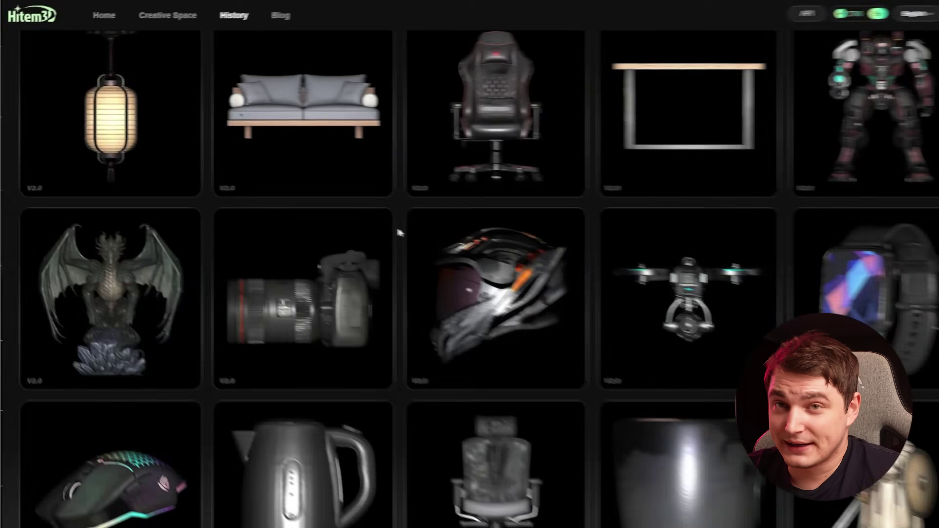
Look through the model history, and compare the v2.0 and v1.5 versions of the orc head and the pigtailed anime girl
scroll(398, 231, "down", 5)
scroll(398, 231, "up", 5)
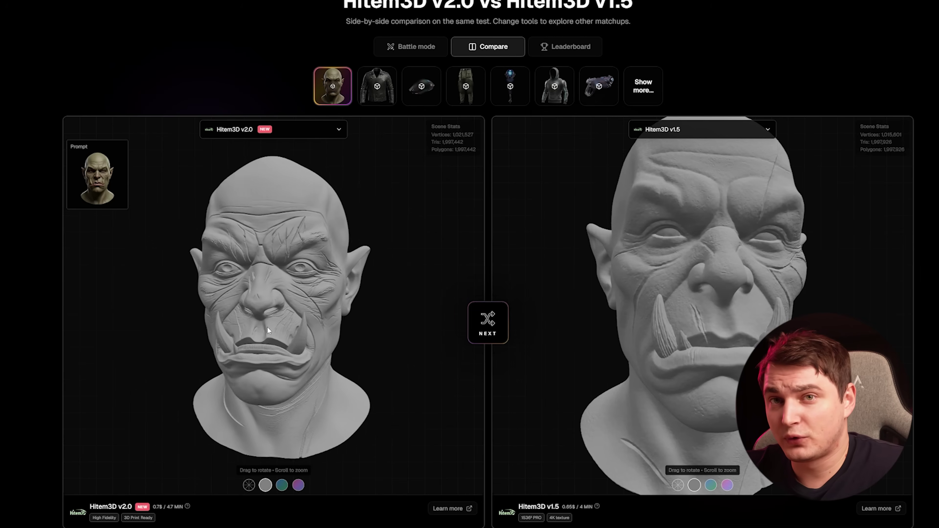
left_click_drag(267, 326, 274, 184)
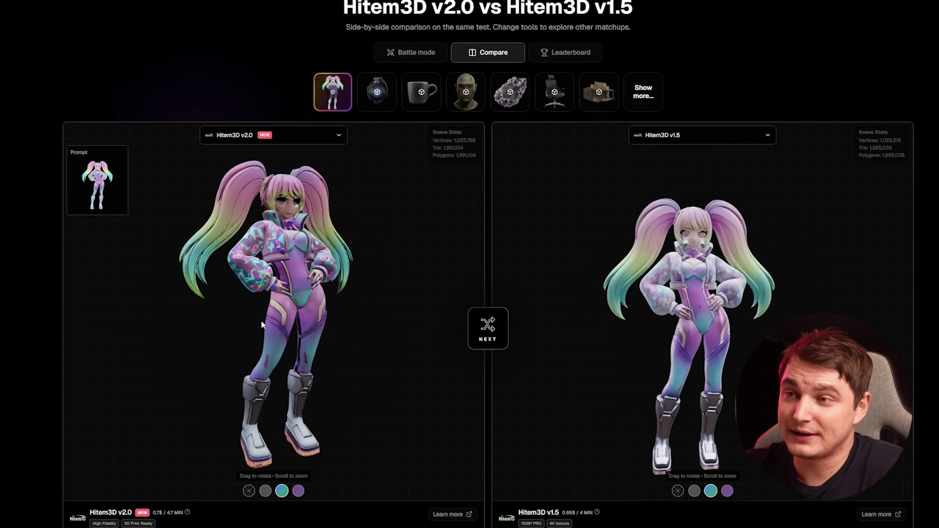
left_click_drag(363, 315, 216, 186)
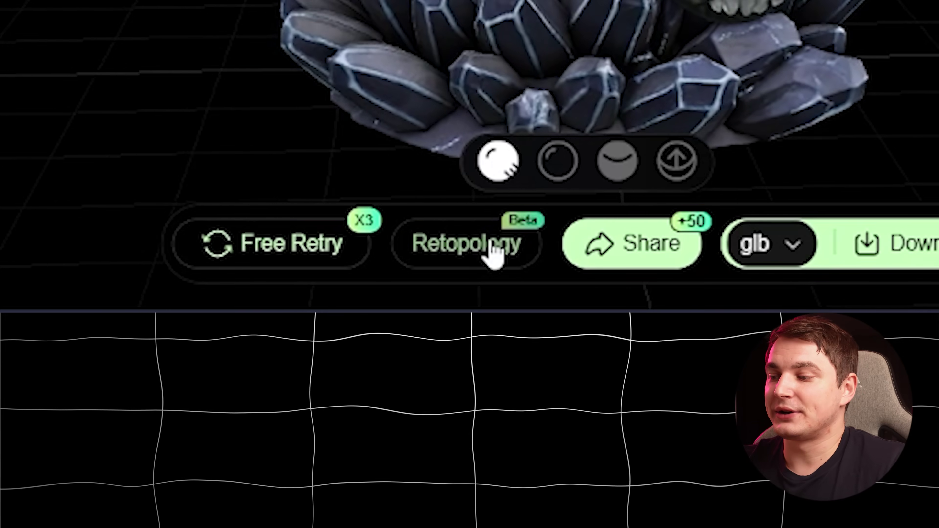
Generate a retopology of the dragon with Uniform Grid unwrapping, Quard faces and a target polycount of 50379
left_click(491, 242)
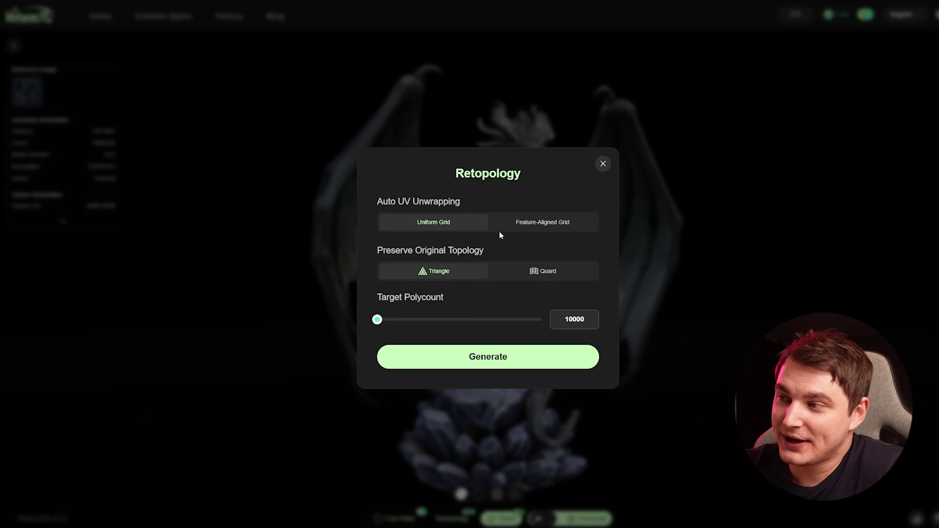
left_click_drag(377, 319, 475, 325)
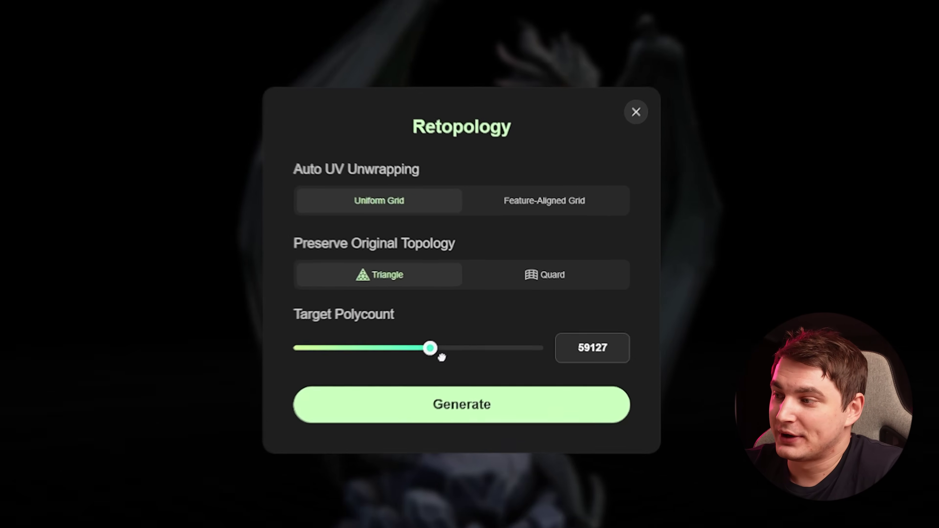
left_click_drag(441, 357, 430, 359)
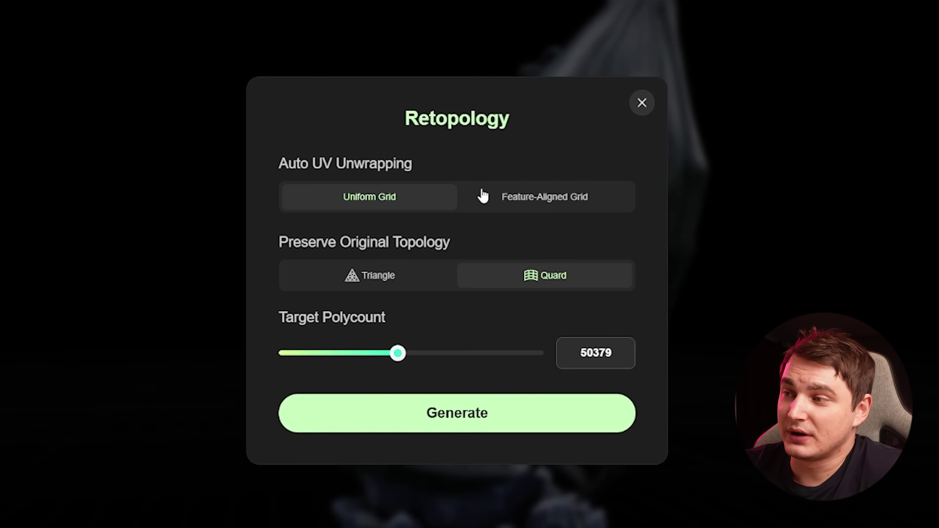
left_click(467, 418)
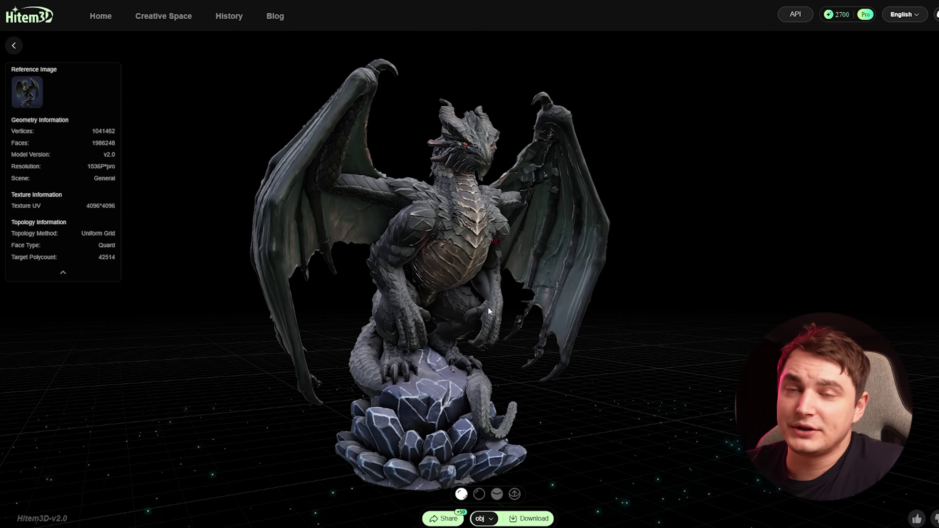
Examine the retopologized dragon from several angles in the textured view and in the second display mode
left_click_drag(488, 307, 424, 310)
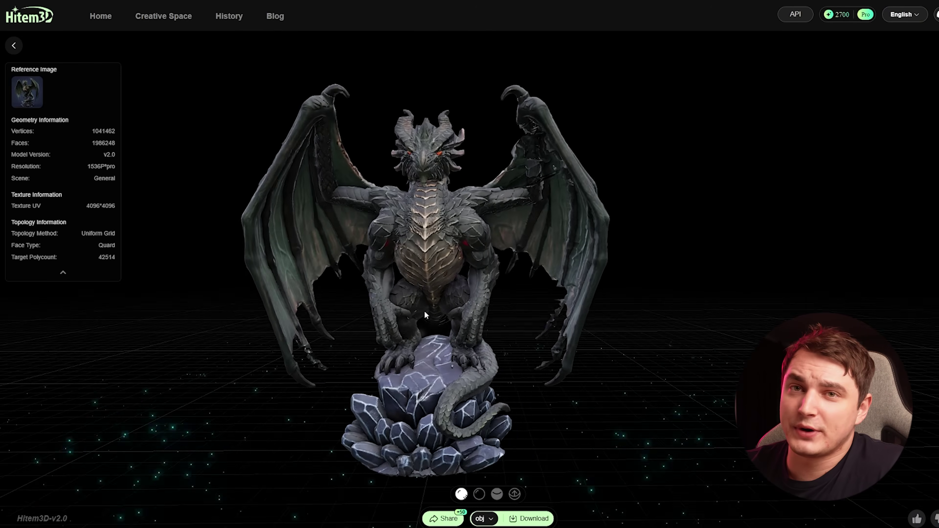
scroll(420, 272, "up", 3)
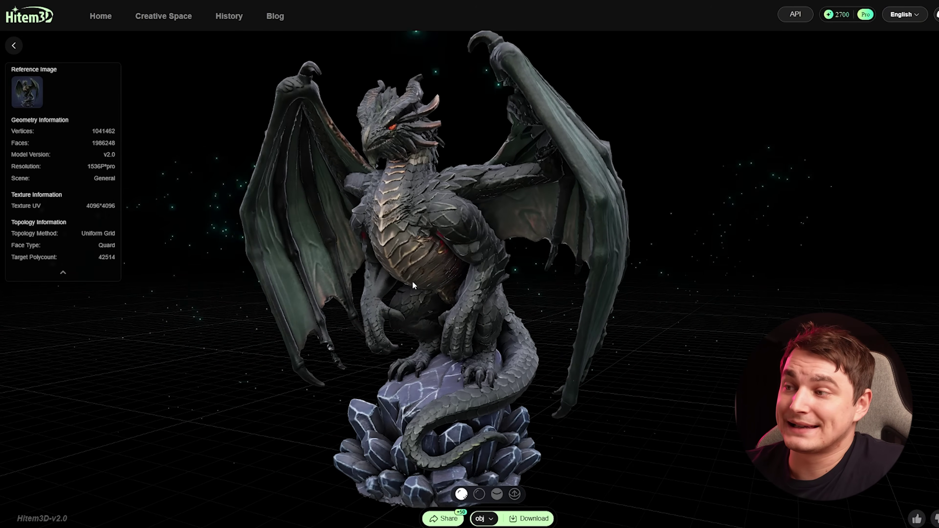
left_click_drag(426, 267, 709, 267)
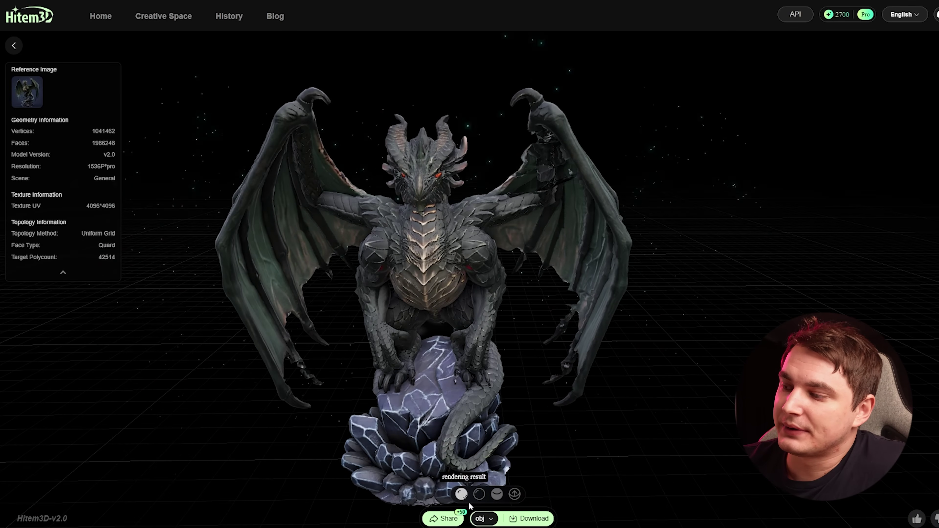
left_click(479, 497)
left_click_drag(462, 322, 467, 386)
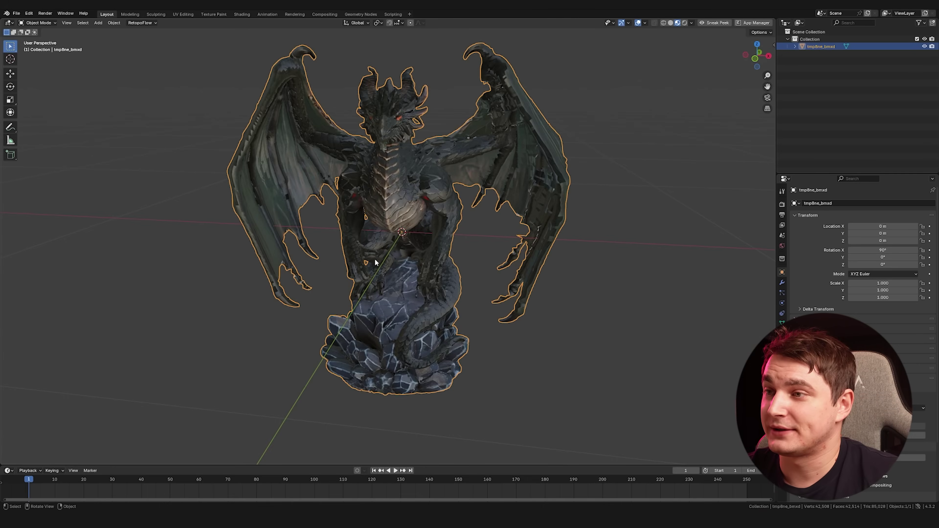
In Blender, put the imported dragon in Edit Mode, select its whole mesh and examine the quad topology of its body and wings
key("Tab")
scroll(407, 225, "up", 4)
key("a")
middle_click_drag(408, 218, 391, 271, "shift")
scroll(387, 296, "down", 6)
scroll(368, 278, "up", 5)
scroll(390, 271, "up", 3)
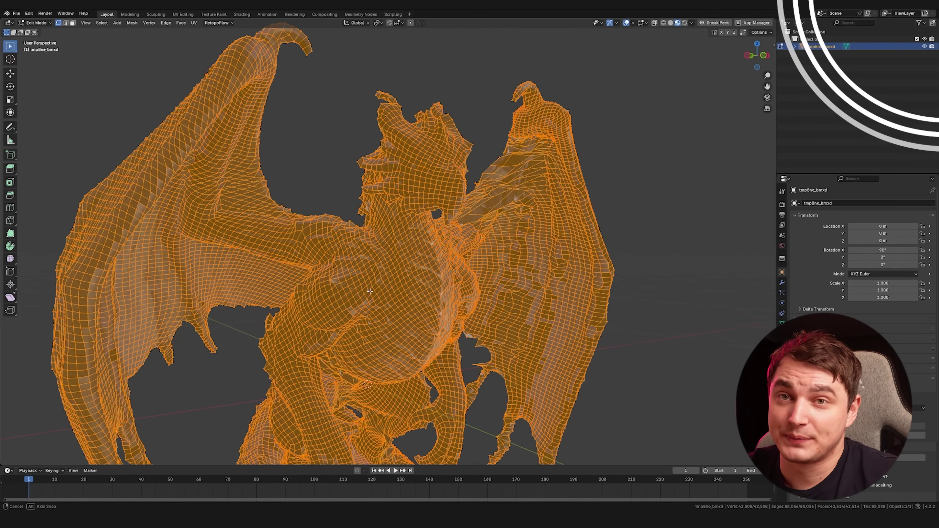
middle_click_drag(366, 303, 382, 250)
scroll(457, 200, "up", 7)
scroll(382, 250, "down", 5)
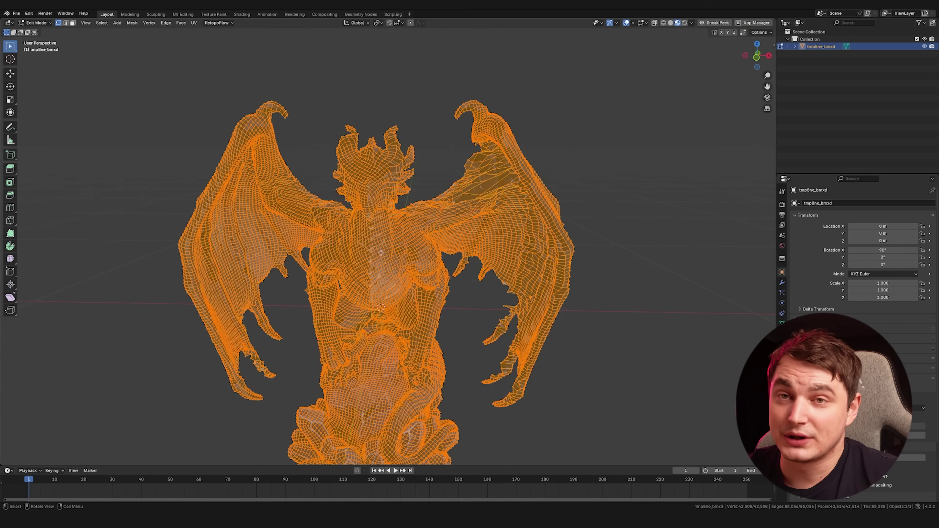